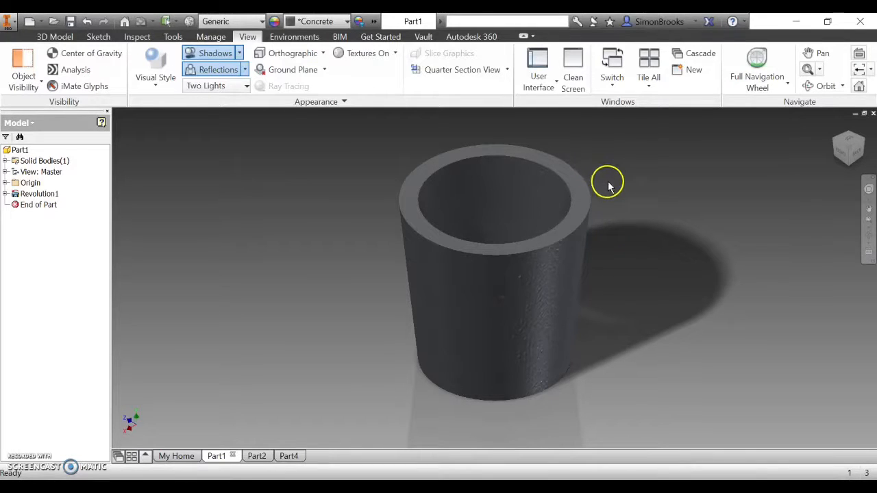
# Step: Set the part's appearance to Default and turn off the shadows and reflections
pyautogui.click(347, 22)
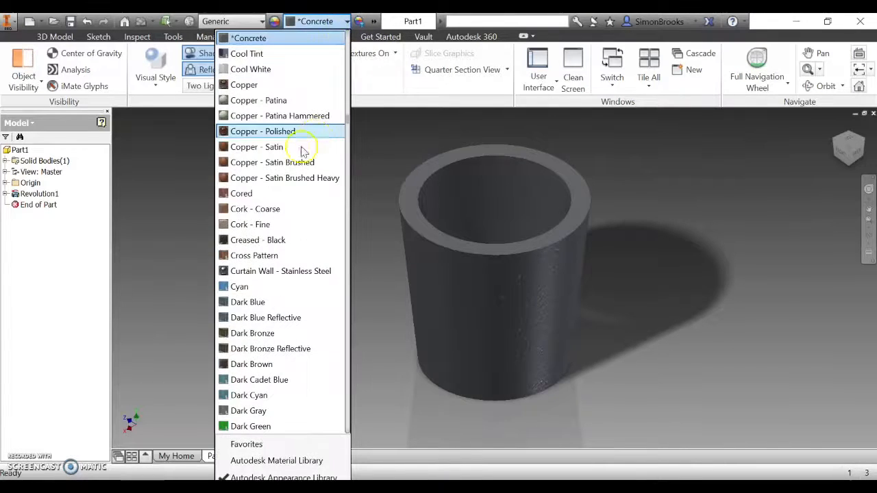
pyautogui.scroll(-3, 307, 253)
pyautogui.scroll(-2, 303, 240)
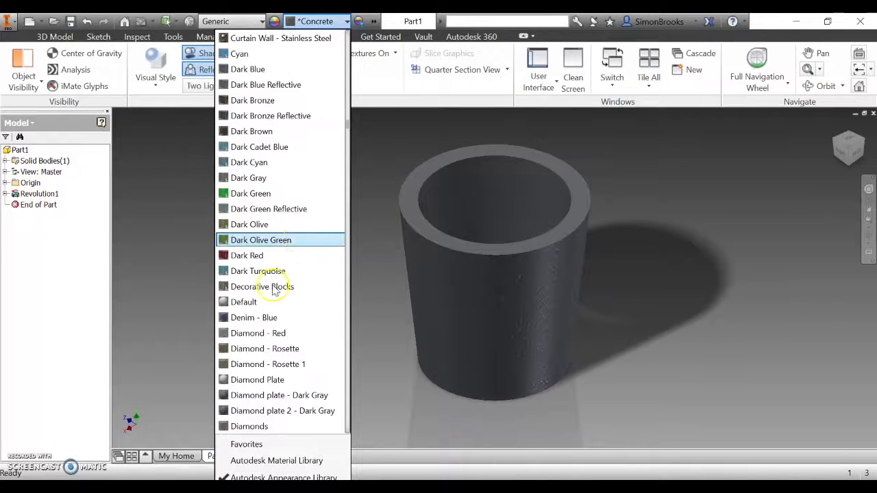
pyautogui.press('Escape')
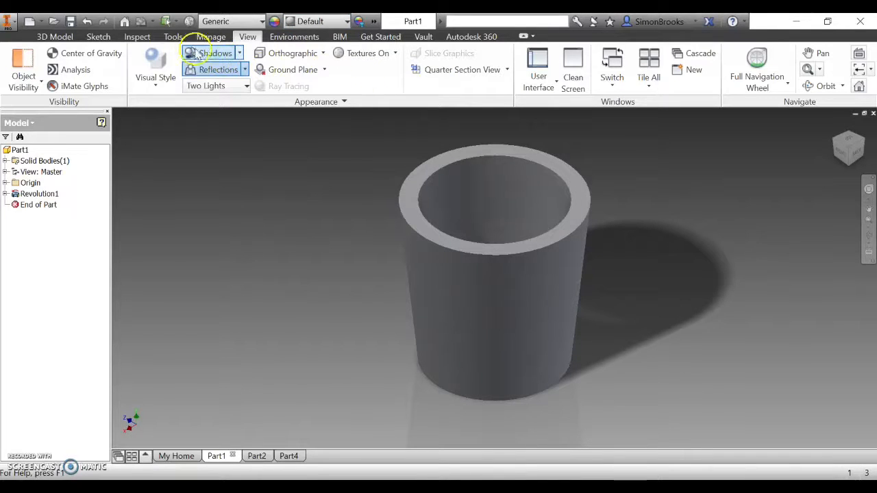
pyautogui.click(209, 57)
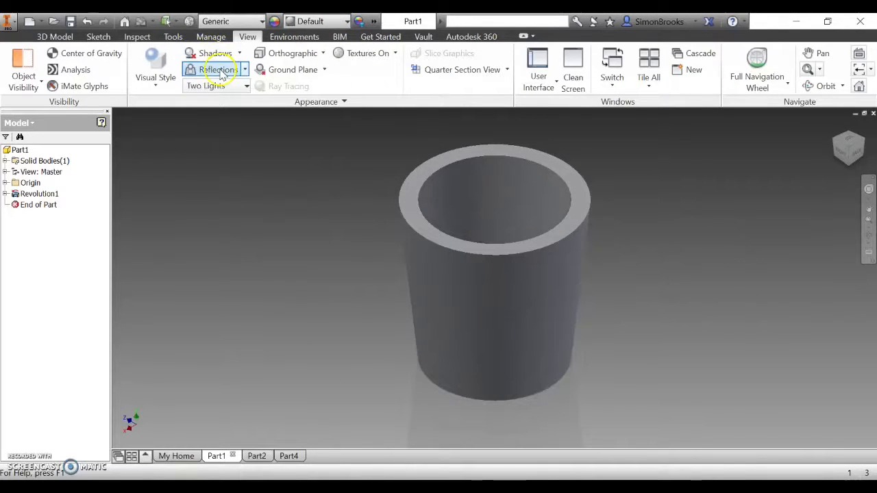
pyautogui.click(220, 71)
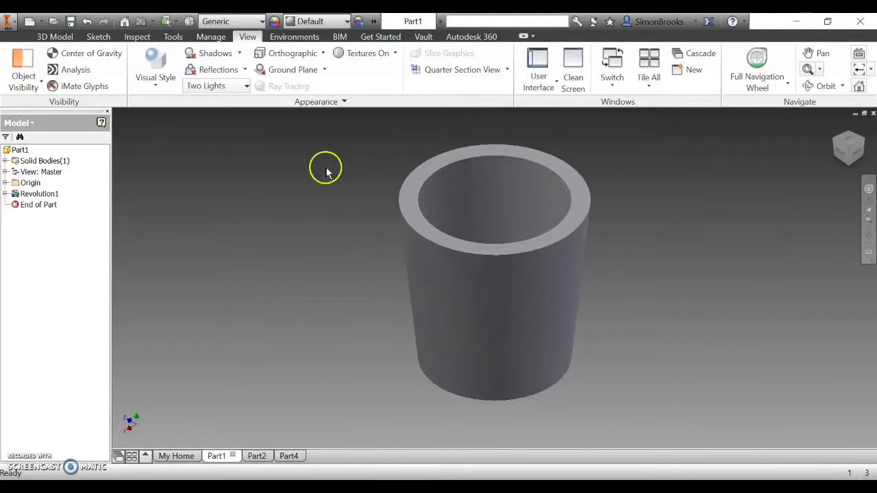
# Step: Delete the Revolution1 feature while keeping its consumed sketch
pyautogui.rightClick(40, 197)
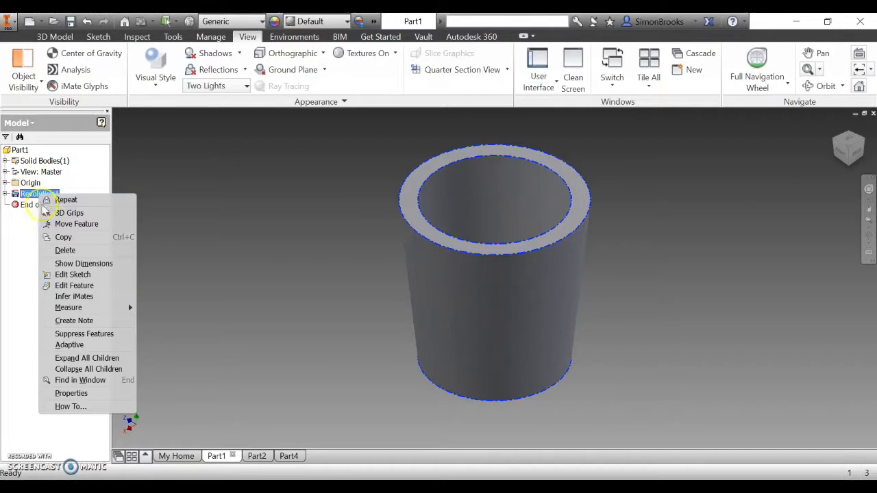
pyautogui.click(65, 251)
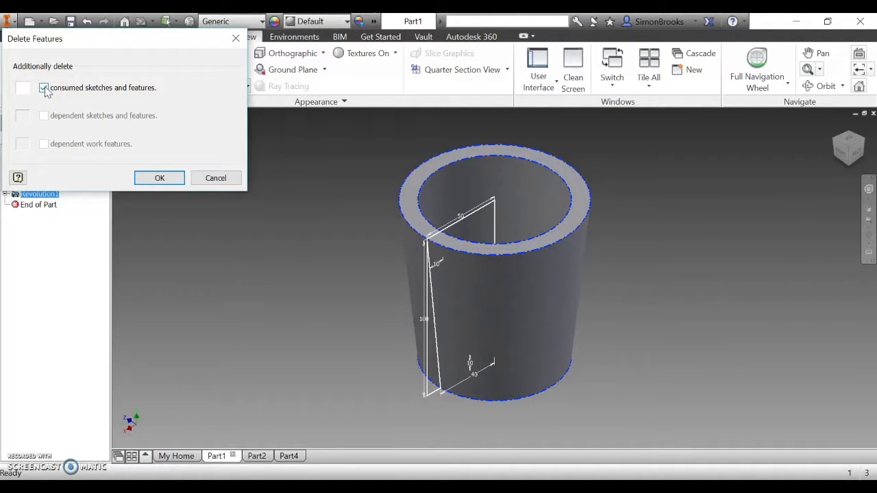
pyautogui.click(162, 179)
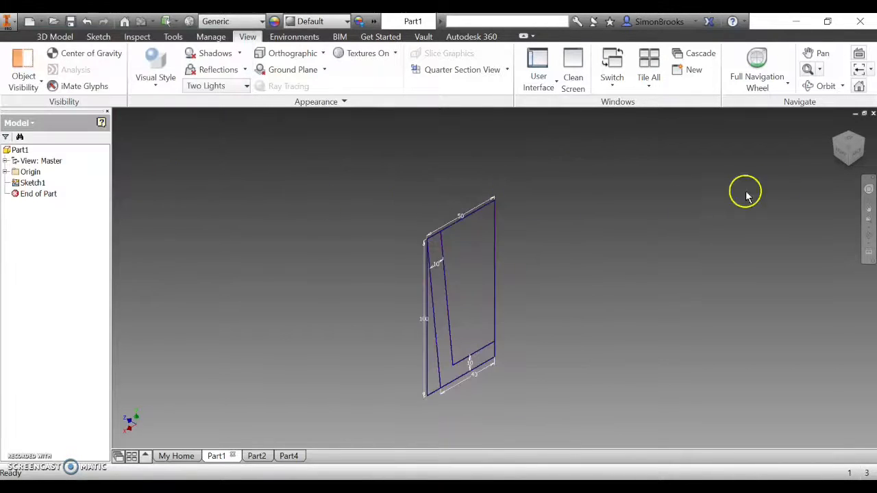
# Step: Orient the model to the front view and open Sketch1 for editing
pyautogui.click(835, 145)
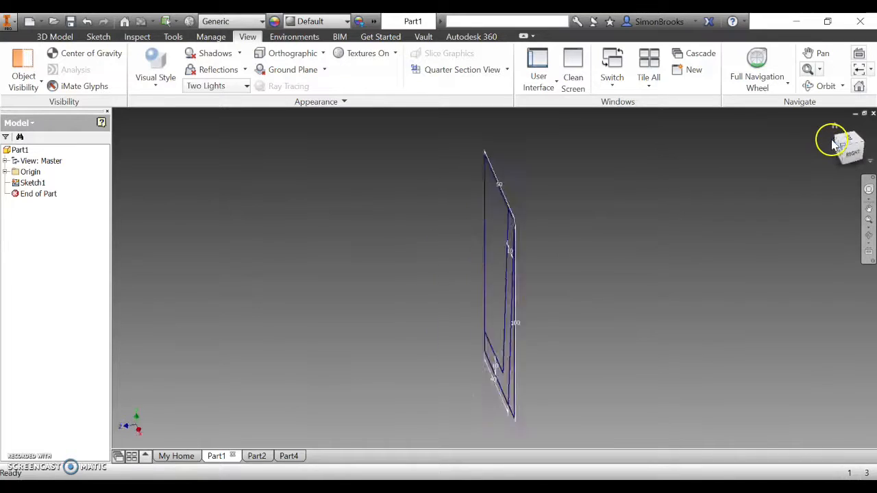
pyautogui.click(842, 156)
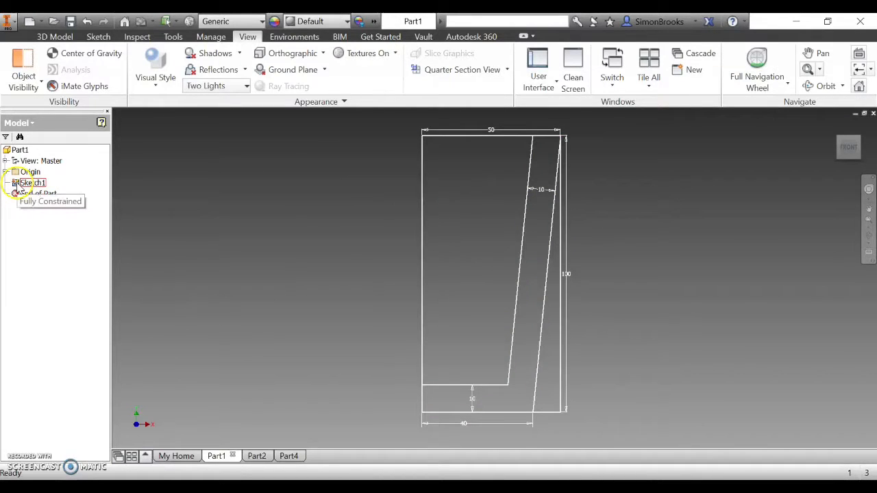
pyautogui.rightClick(22, 183)
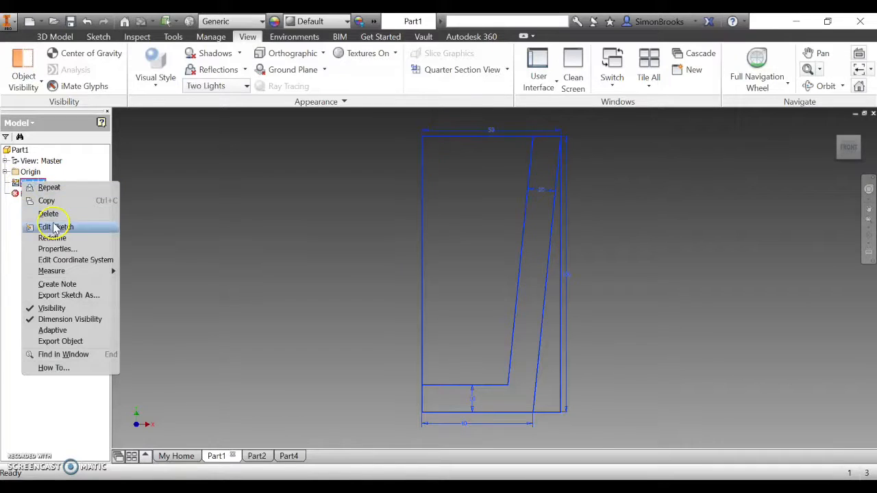
pyautogui.click(55, 228)
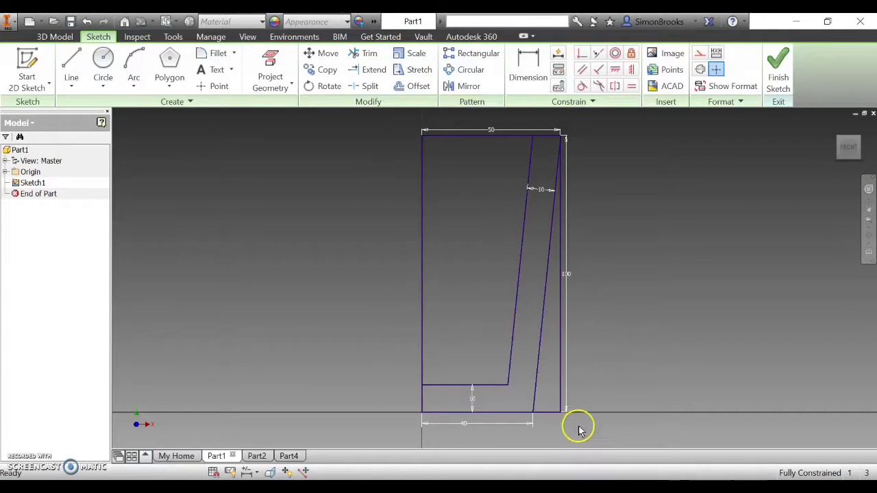
# Step: Delete the outermost vertical line beside the slanted outer wall of the sketch
pyautogui.moveTo(579, 429); pyautogui.dragTo(548, 391)
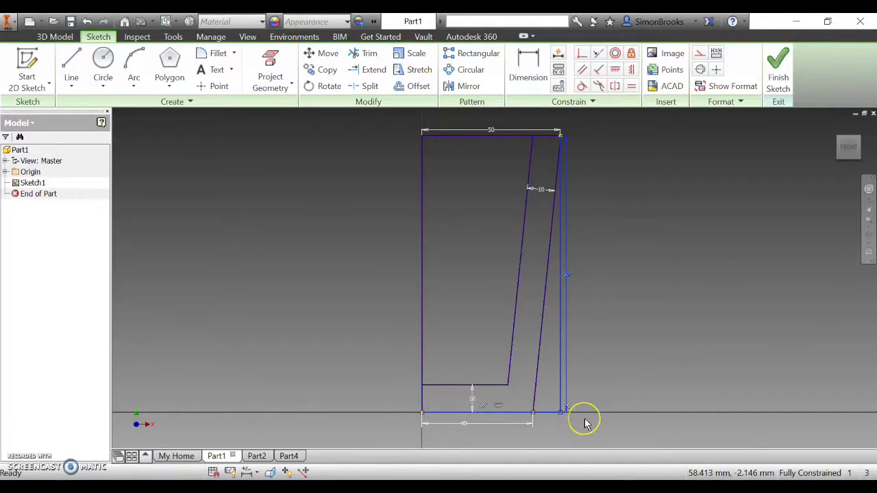
pyautogui.click(675, 392)
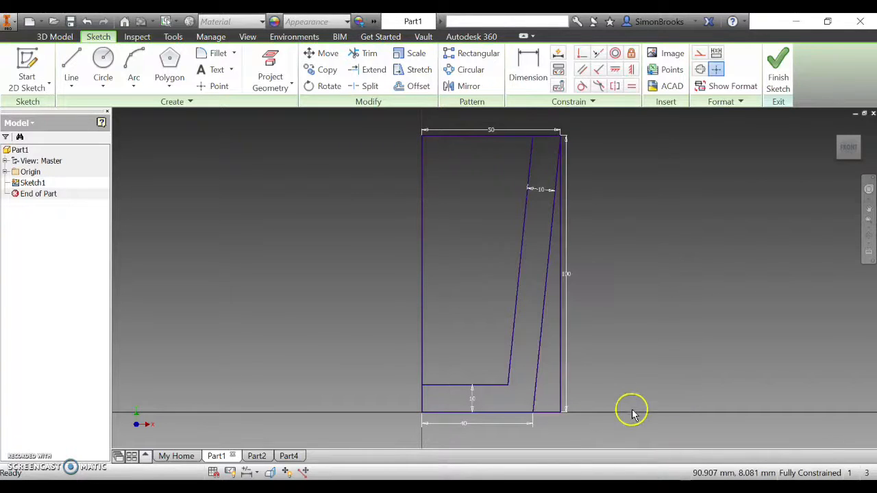
pyautogui.click(560, 392)
pyautogui.press('Delete')
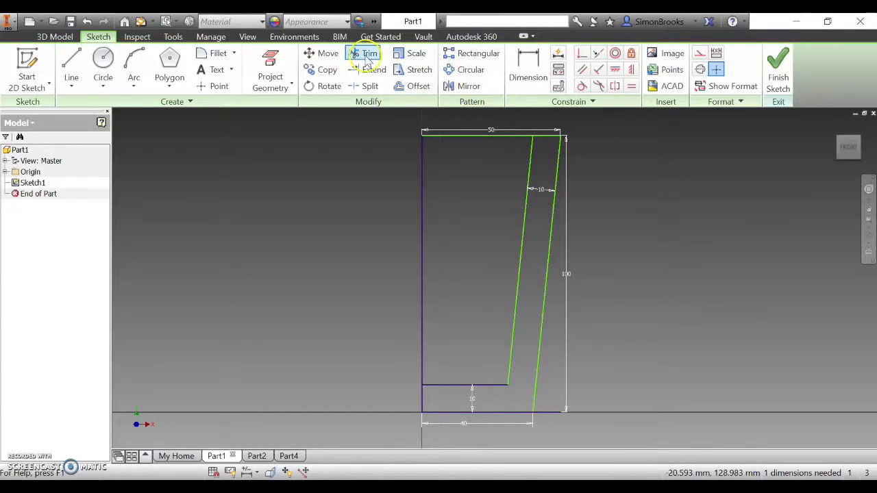
# Step: Trim the top line between the center axis line and the inner wall, try trimming the axis line too, and undo that last trim
pyautogui.click(363, 57)
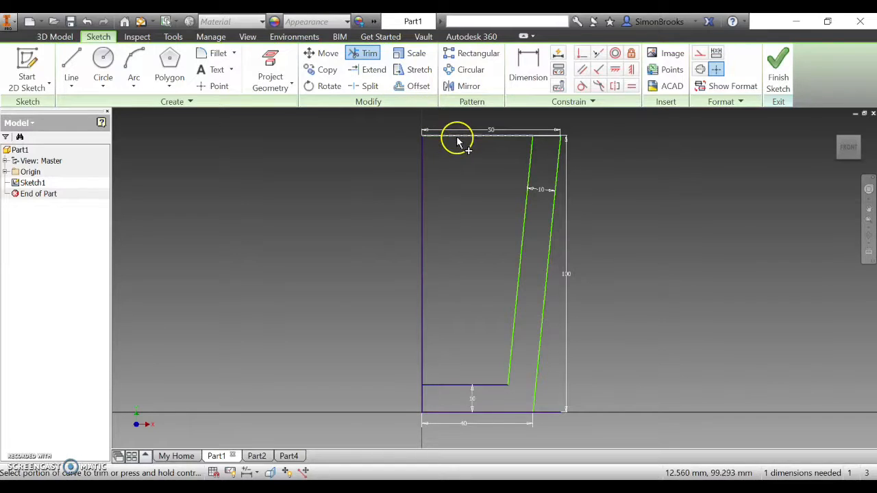
pyautogui.click(423, 210)
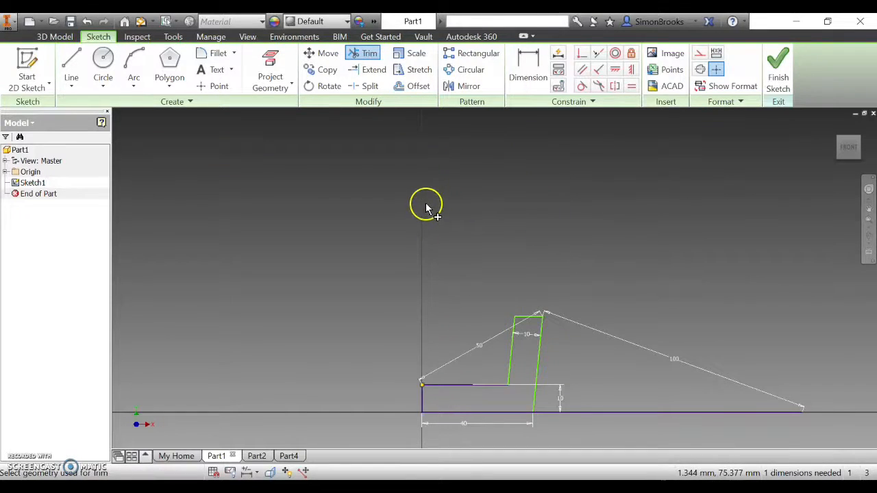
pyautogui.hotkey('ctrl', 'z')
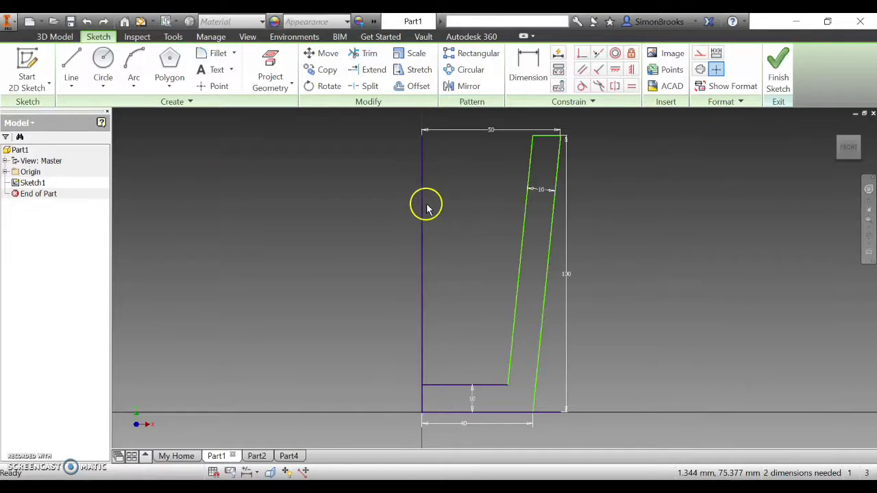
# Step: Delete the 50 mm width and 100 mm height dimensions, and trim the axis line above the cup's base
pyautogui.click(491, 135)
pyautogui.press('Delete')
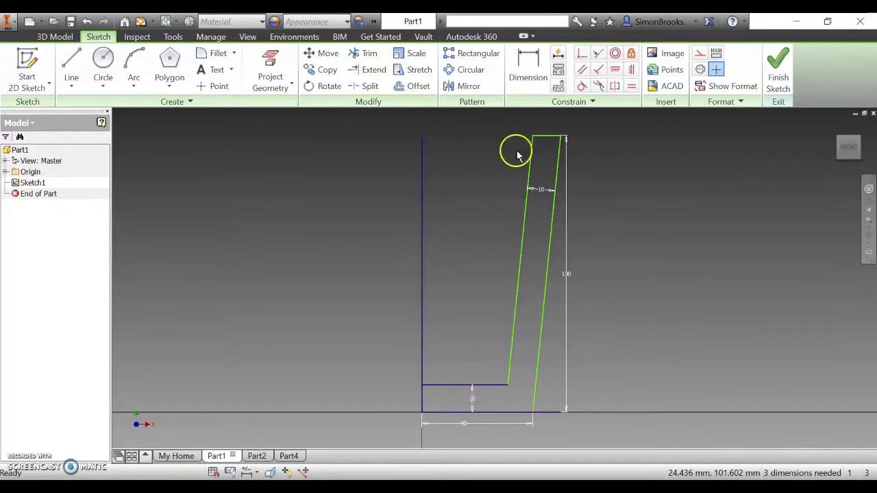
pyautogui.click(568, 275)
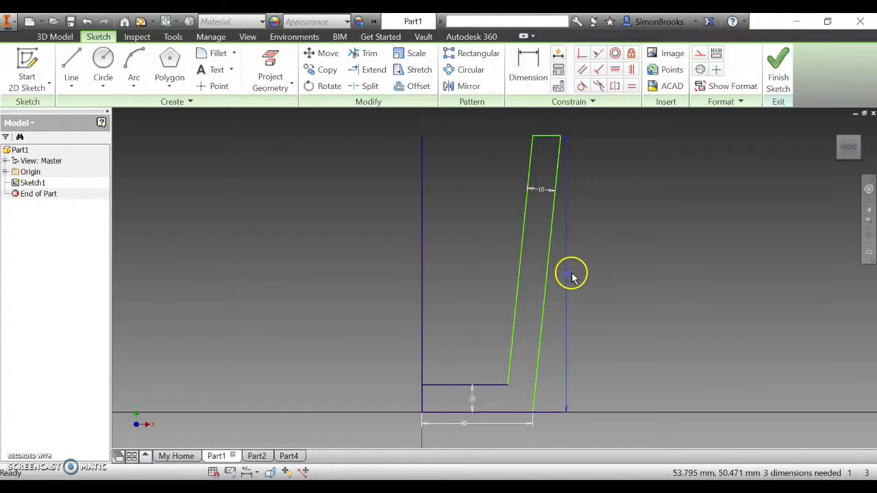
pyautogui.press('Delete')
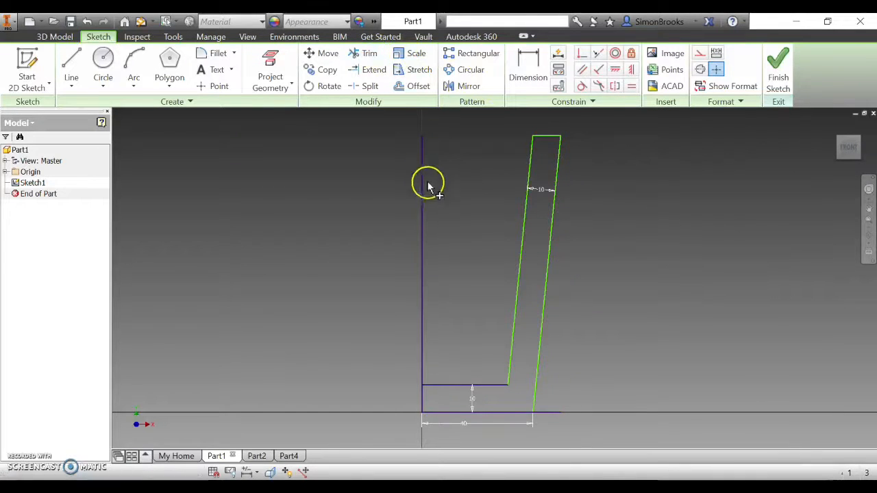
pyautogui.press('x')
pyautogui.click(424, 215)
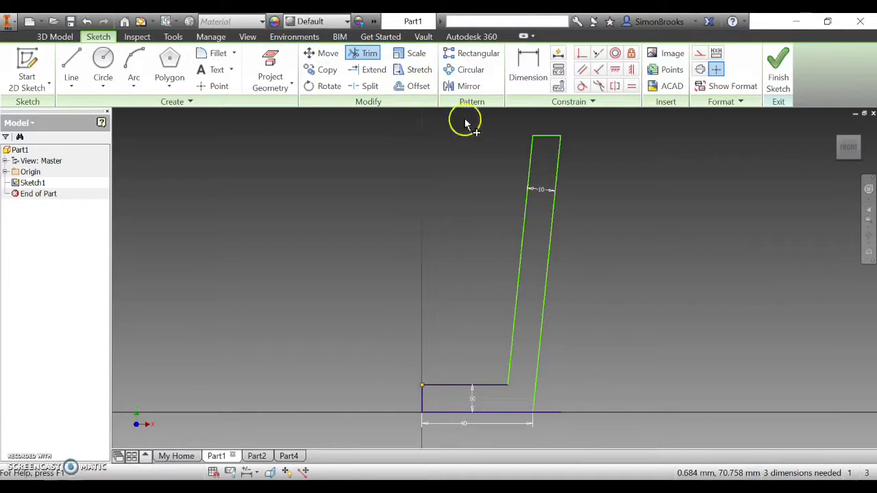
# Step: Dimension the profile's overall height from the rim's top line to the bottom line, accepting the current value
pyautogui.click(527, 68)
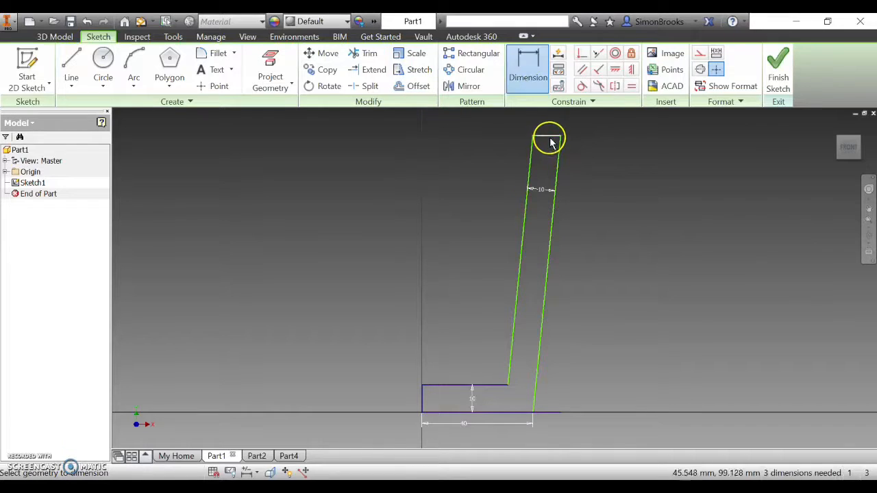
pyautogui.click(551, 141)
pyautogui.click(516, 412)
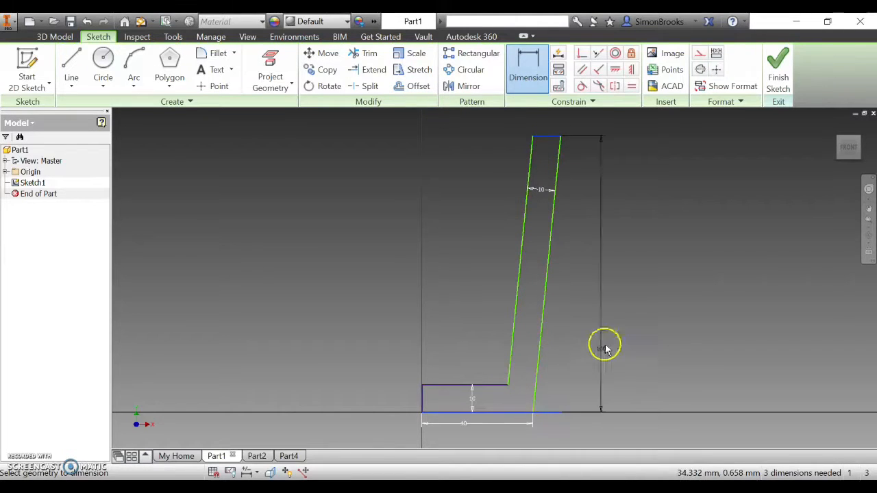
pyautogui.click(626, 287)
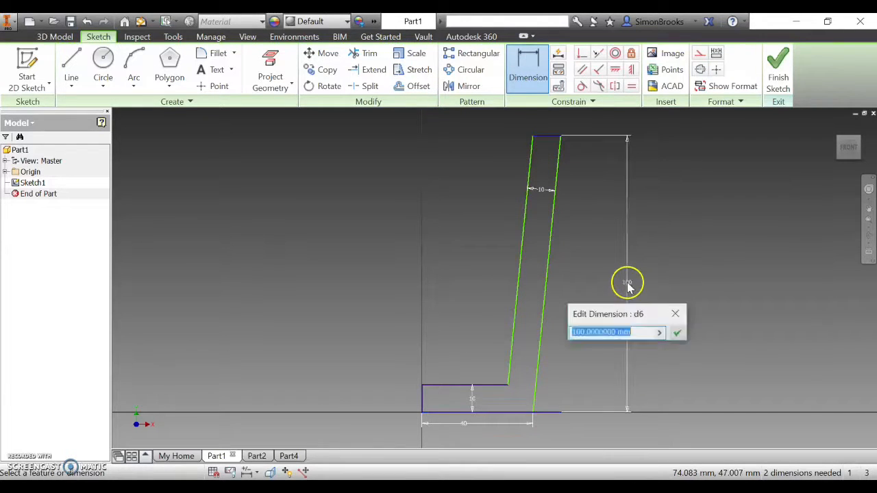
pyautogui.click(677, 333)
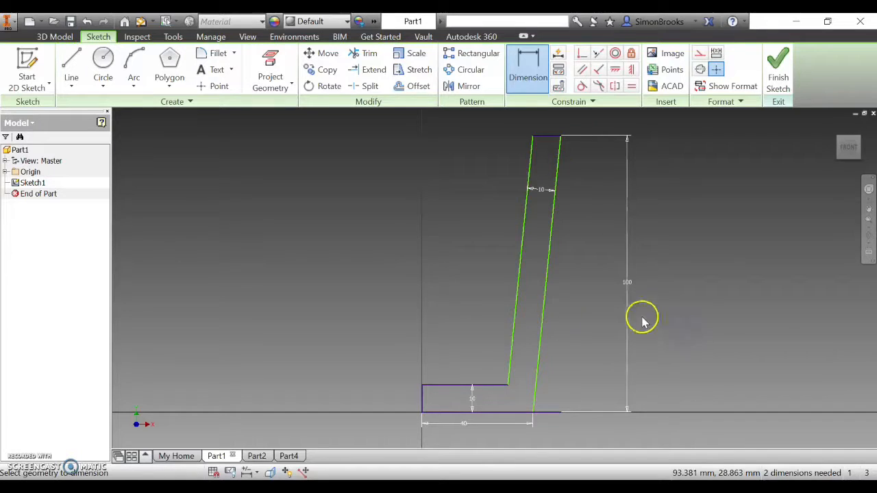
# Step: Dimension the angle between the inner slanted wall and the inner floor line, and trim the bottom line's excess beyond the outer wall
pyautogui.click(516, 322)
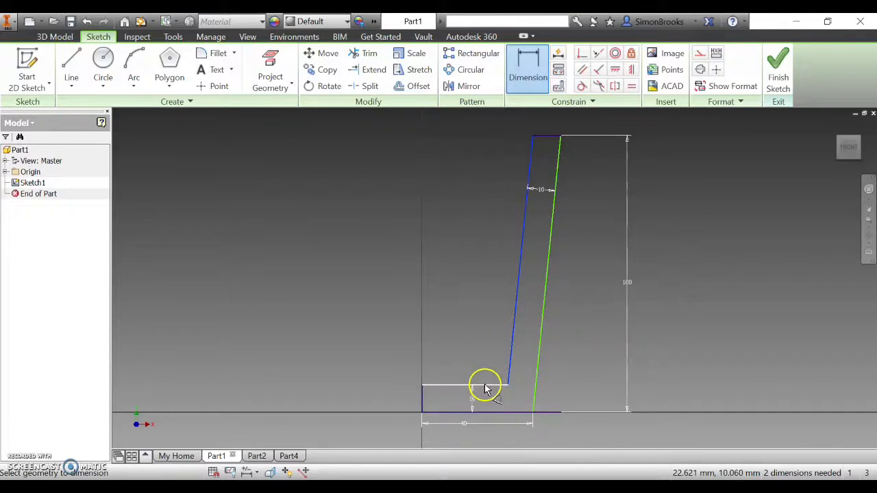
pyautogui.click(484, 387)
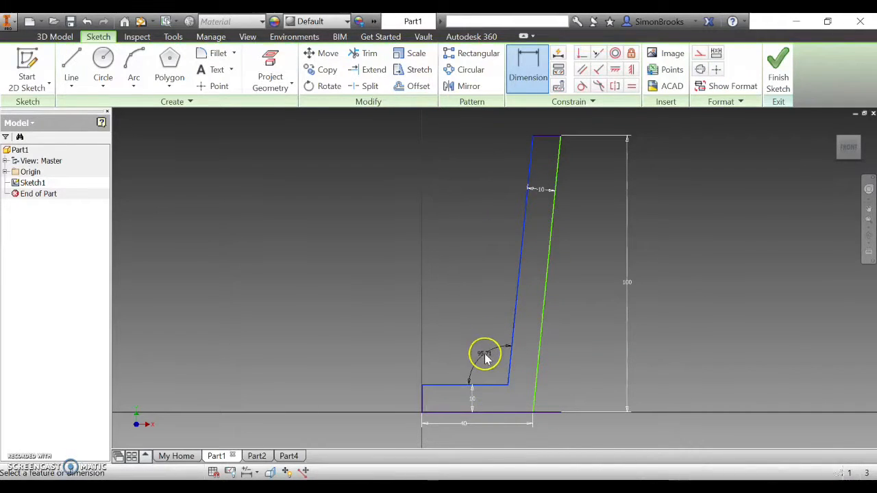
pyautogui.click(484, 357)
pyautogui.click(538, 405)
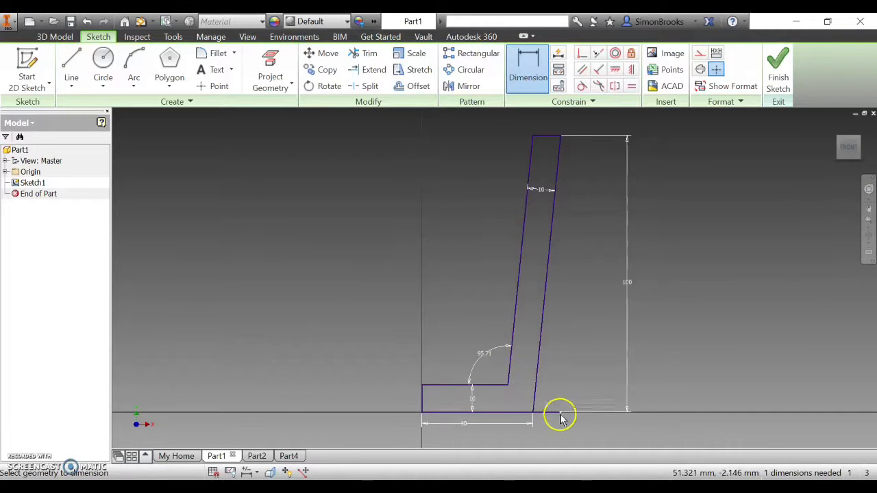
pyautogui.click(373, 59)
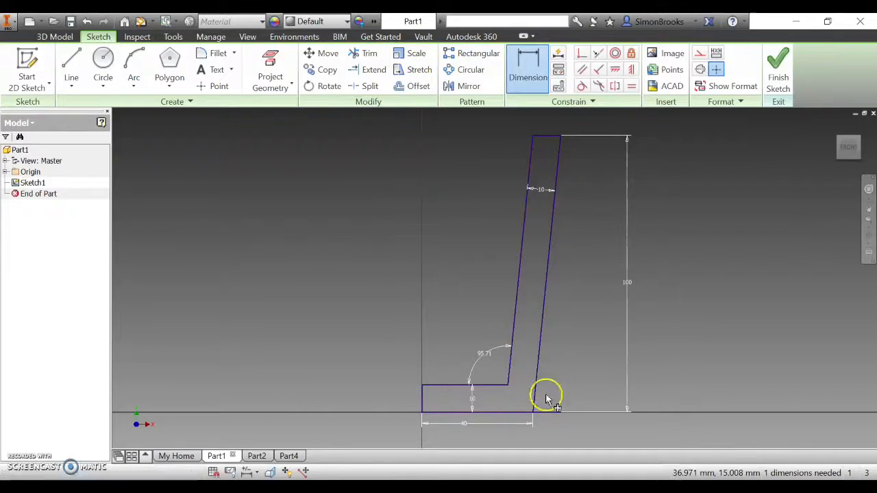
pyautogui.click(555, 414)
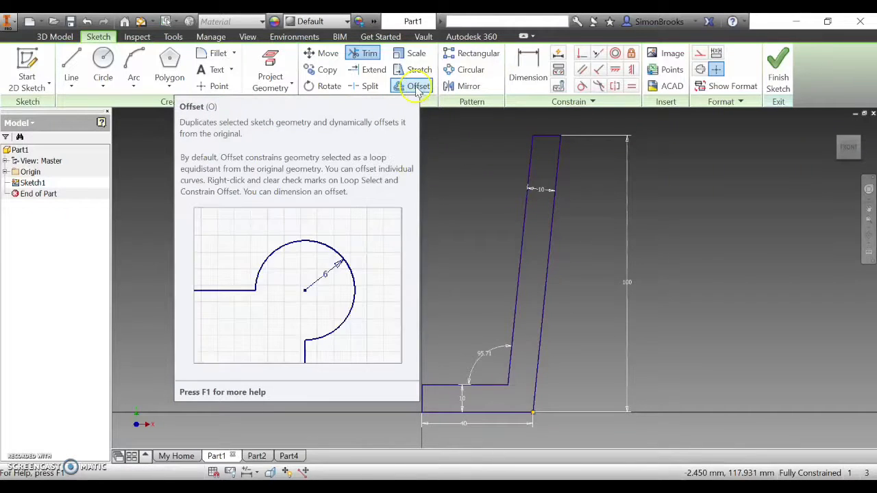
# Step: Offset the closed cup profile outward by 3 mm
pyautogui.click(416, 88)
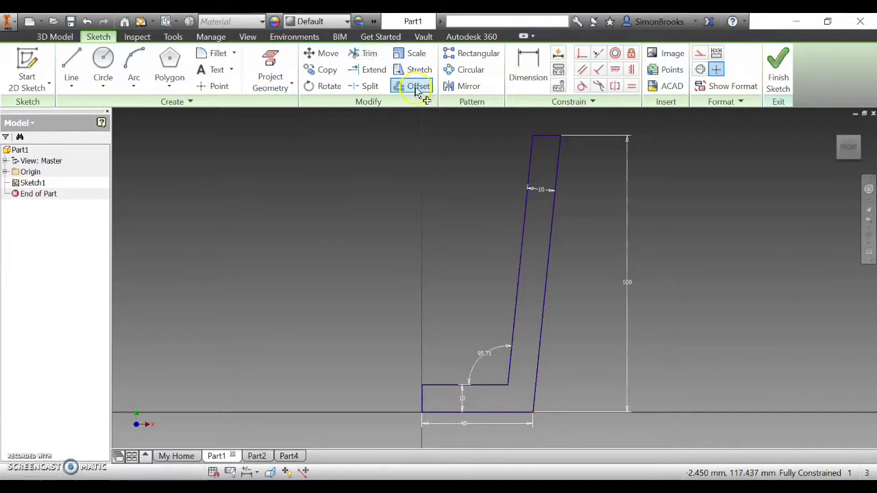
pyautogui.click(554, 256)
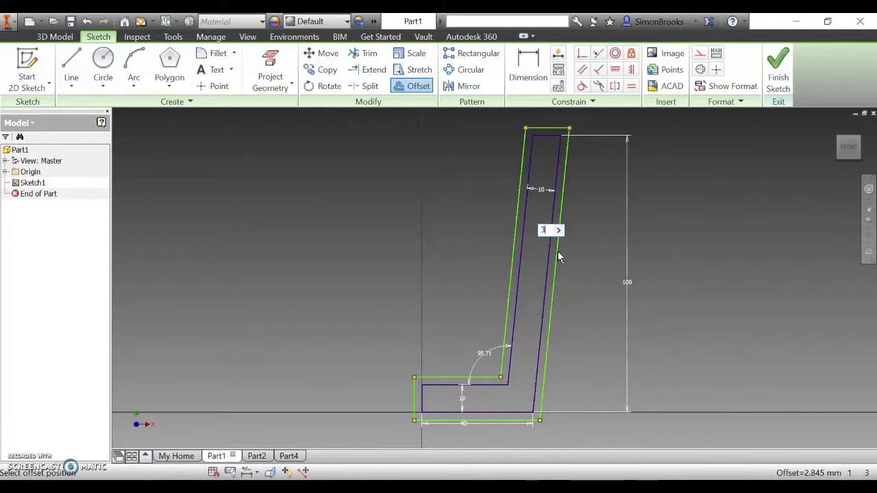
pyautogui.write('3')
pyautogui.press('Return')
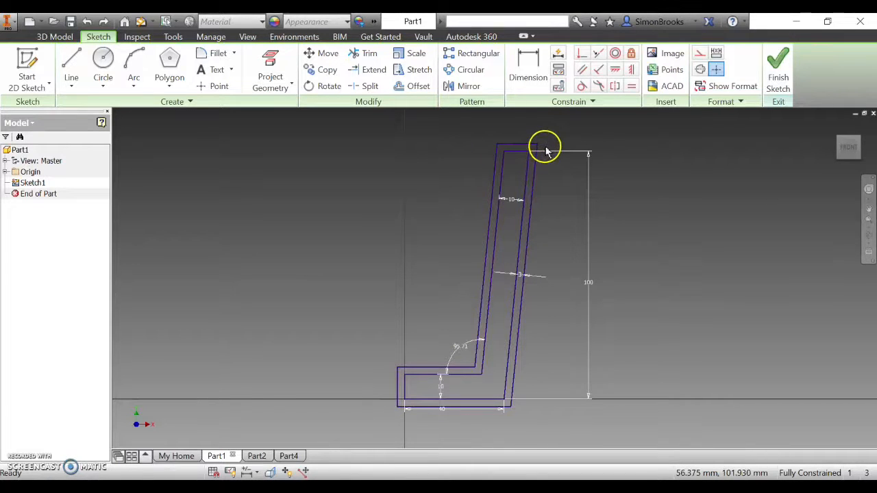
# Step: Draw short horizontal lines at the rim, joining both upper corners of the original profile to the offset outline
pyautogui.click(78, 62)
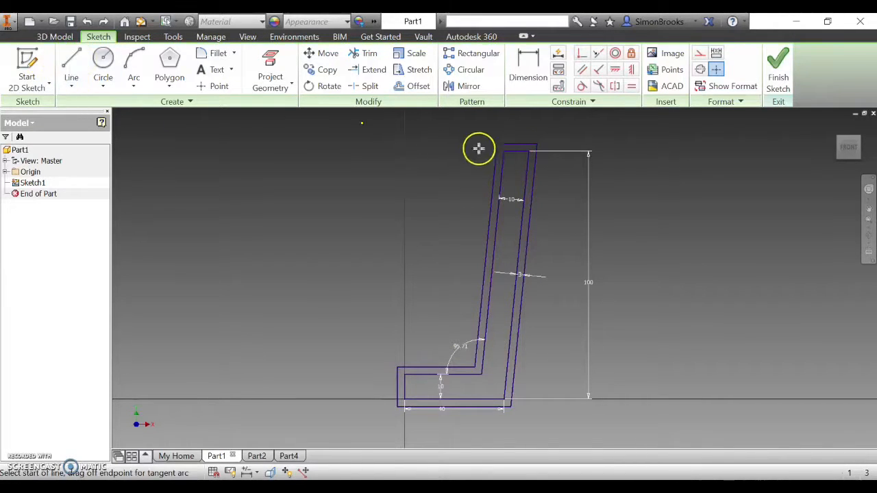
pyautogui.scroll(2, 546, 145)
pyautogui.scroll(2, 546, 147)
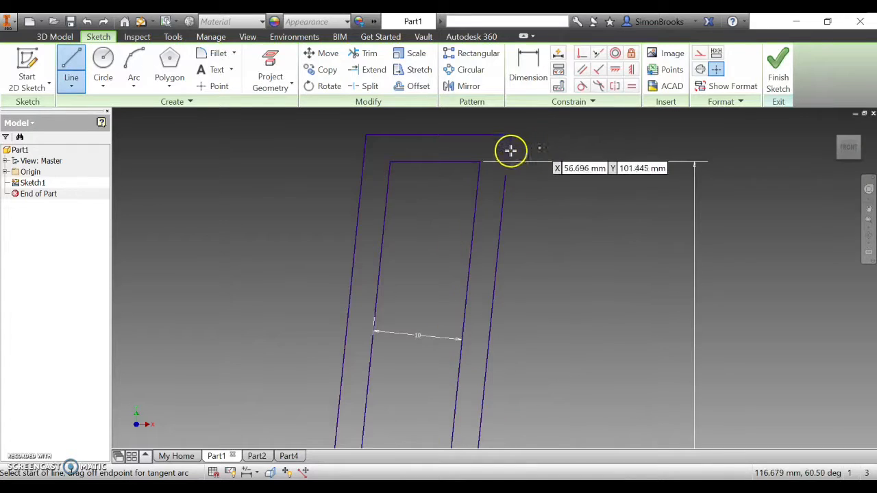
pyautogui.scroll(2, 401, 159)
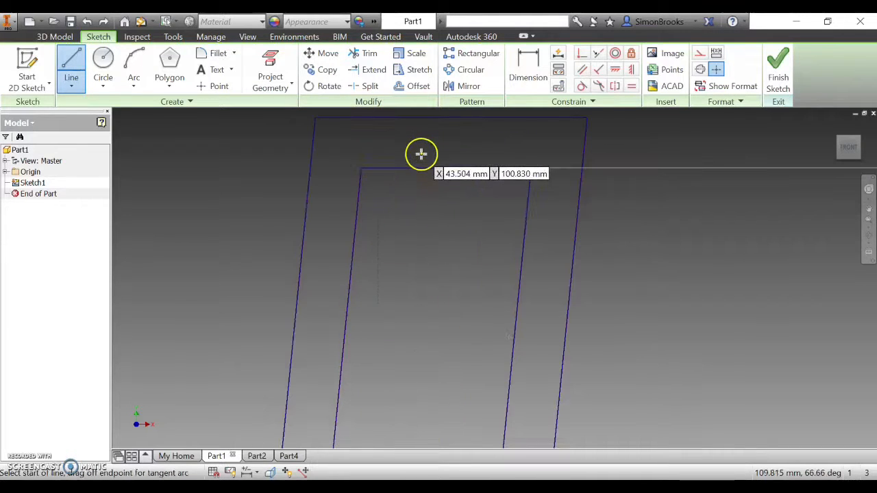
pyautogui.click(362, 170)
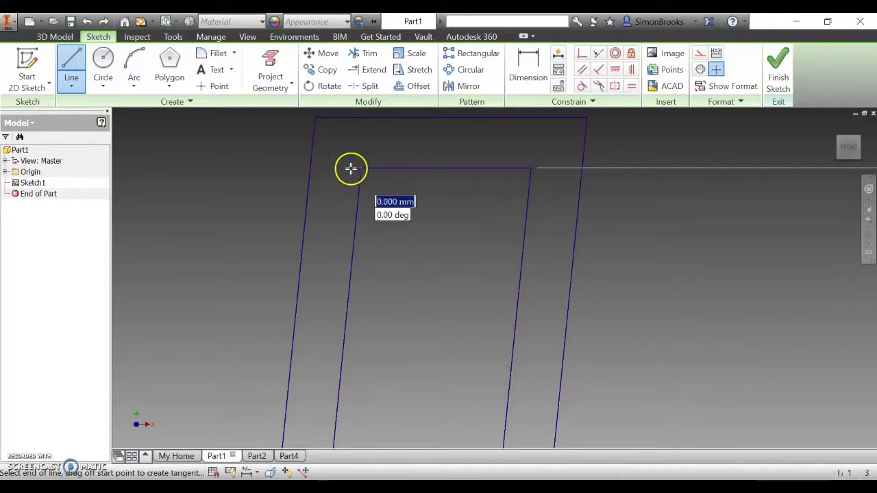
pyautogui.doubleClick(312, 167)
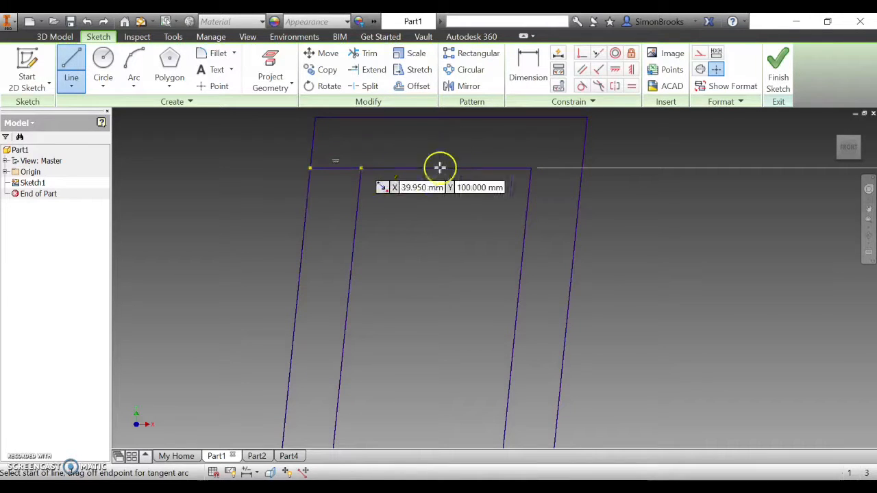
pyautogui.click(531, 169)
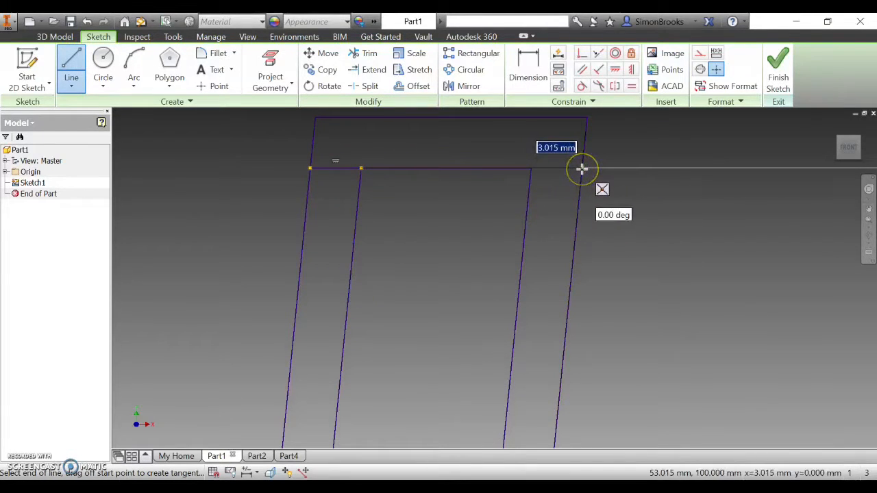
pyautogui.click(582, 169)
# Step: Draw a horizontal line from the original profile's outer base corner to the offset outer wall
pyautogui.scroll(8, 660, 218)
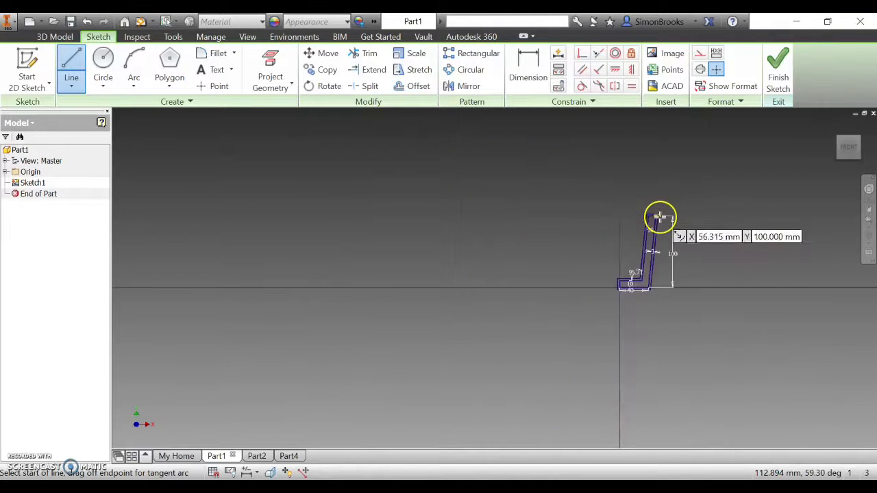
pyautogui.scroll(-6, 648, 283)
pyautogui.scroll(-2, 660, 278)
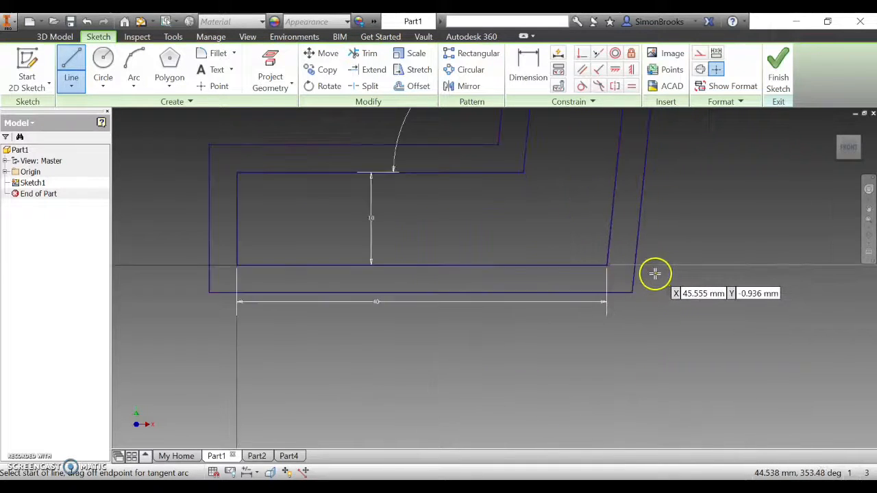
pyautogui.scroll(-2, 655, 274)
pyautogui.click(562, 257)
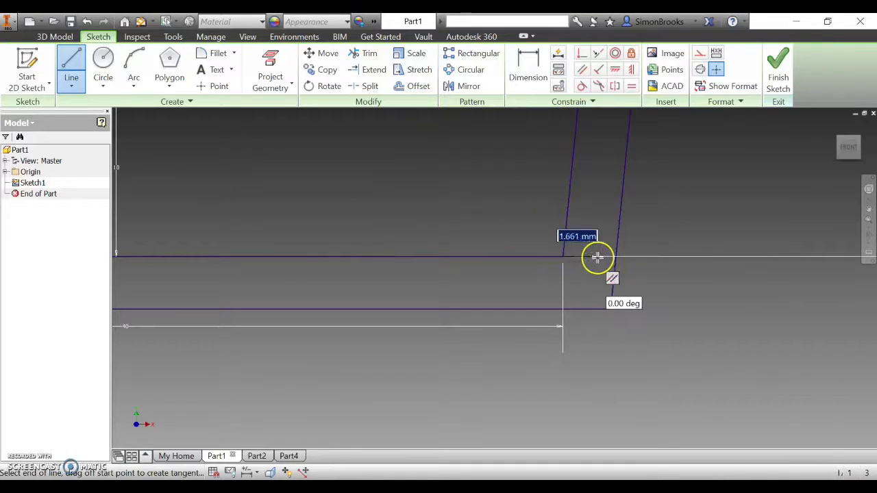
pyautogui.click(615, 257)
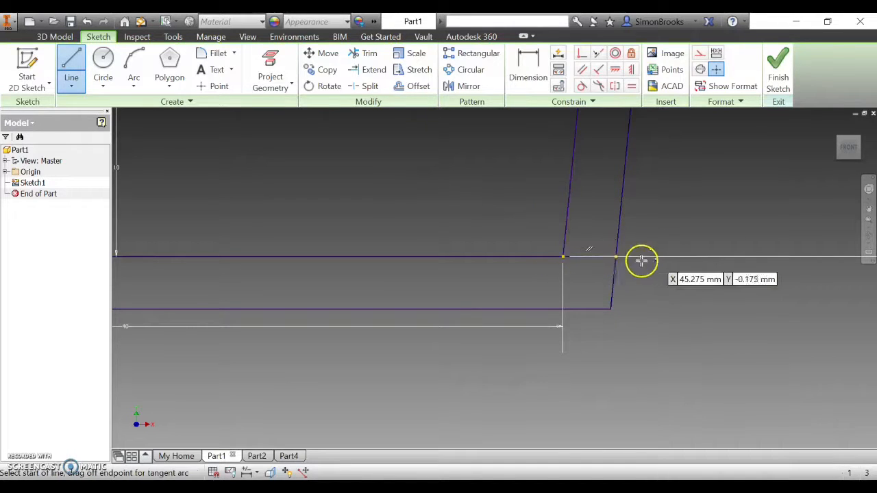
# Step: Draw two vertical lines along the axis, joining the original profile's floor and base corners to the offset outline above and below
pyautogui.scroll(5, 631, 225)
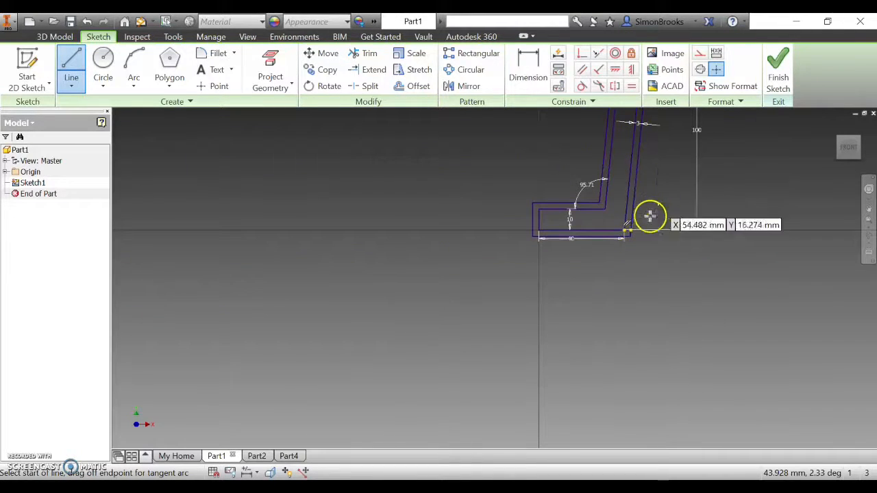
pyautogui.scroll(-5, 546, 208)
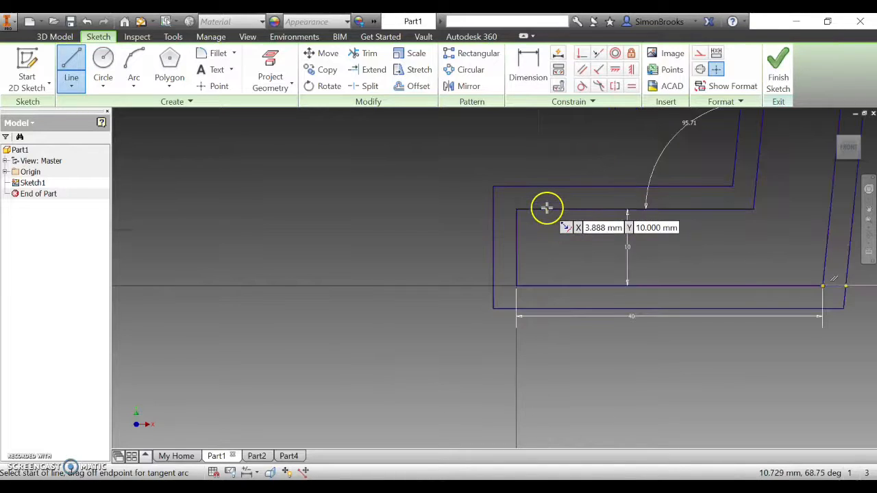
pyautogui.scroll(-3, 521, 185)
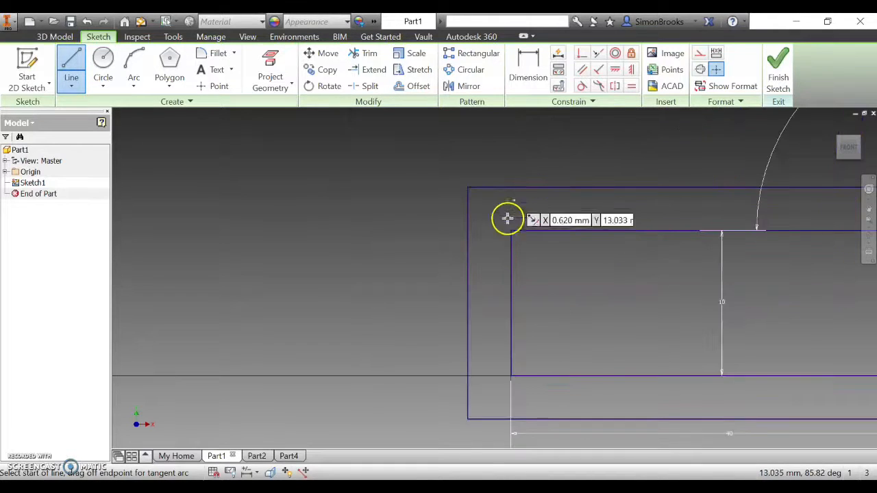
pyautogui.click(511, 231)
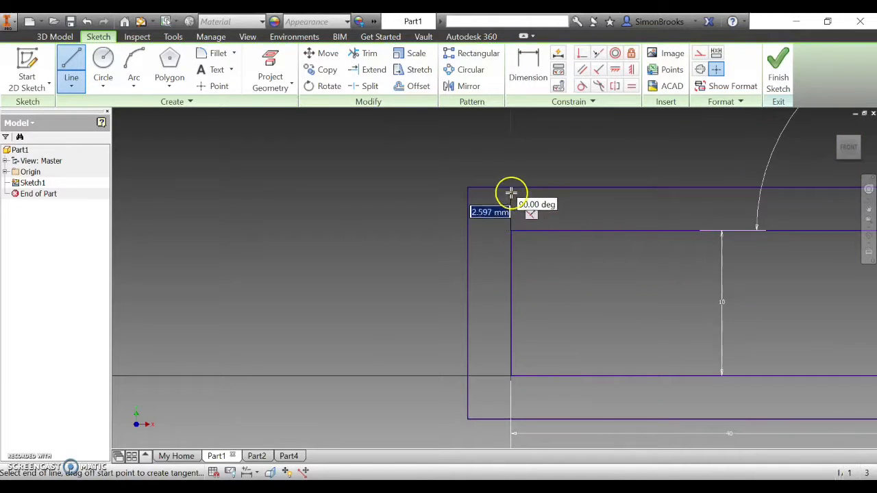
pyautogui.doubleClick(511, 187)
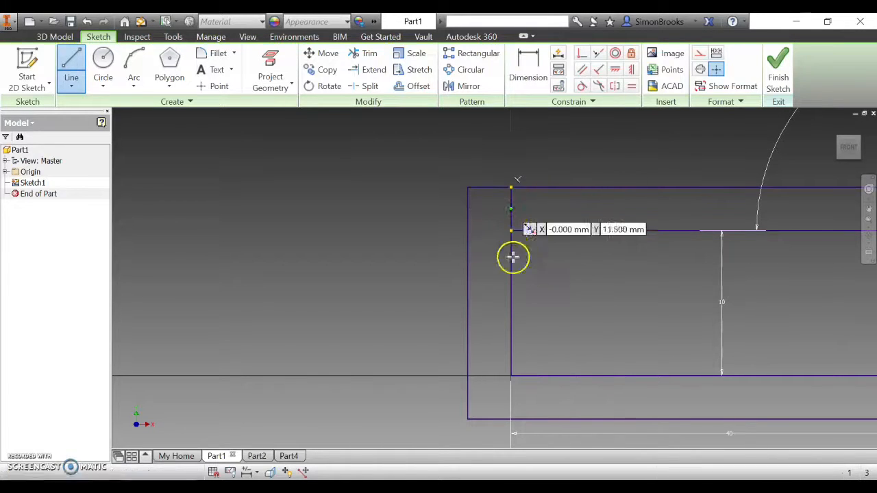
pyautogui.click(511, 376)
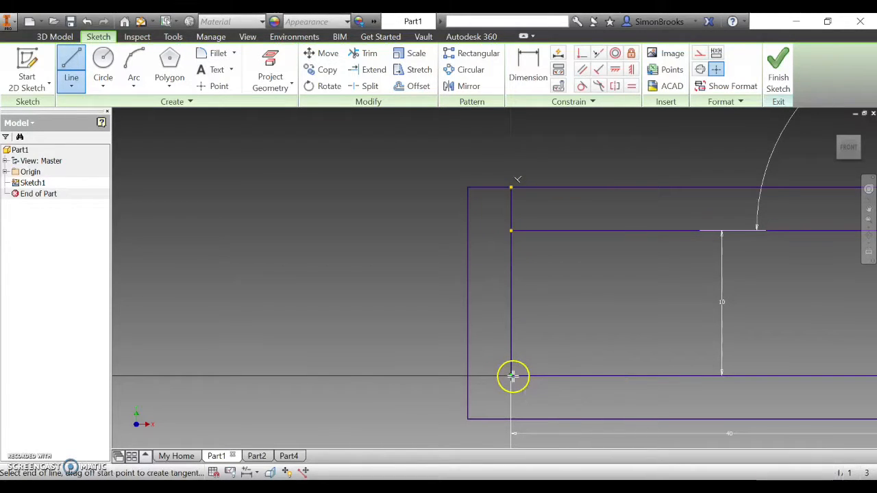
pyautogui.doubleClick(511, 419)
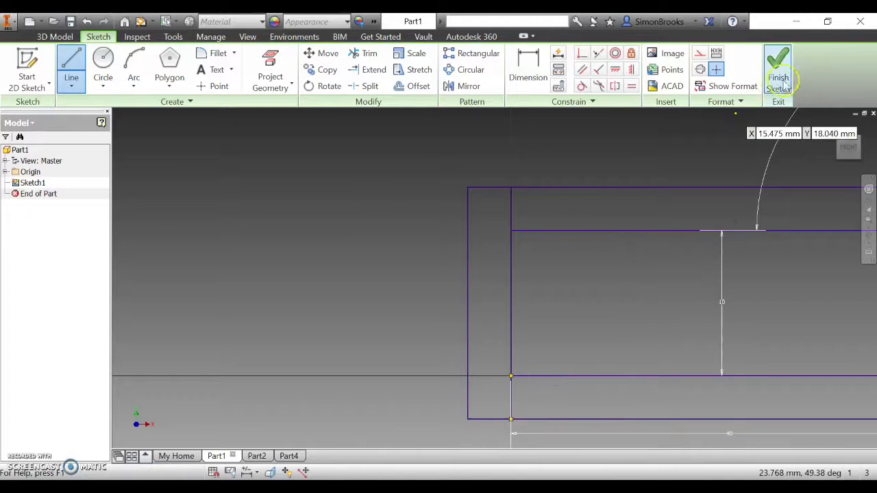
# Step: Trim away the offset outline's top line and both wall ends above the rim line
pyautogui.click(848, 147)
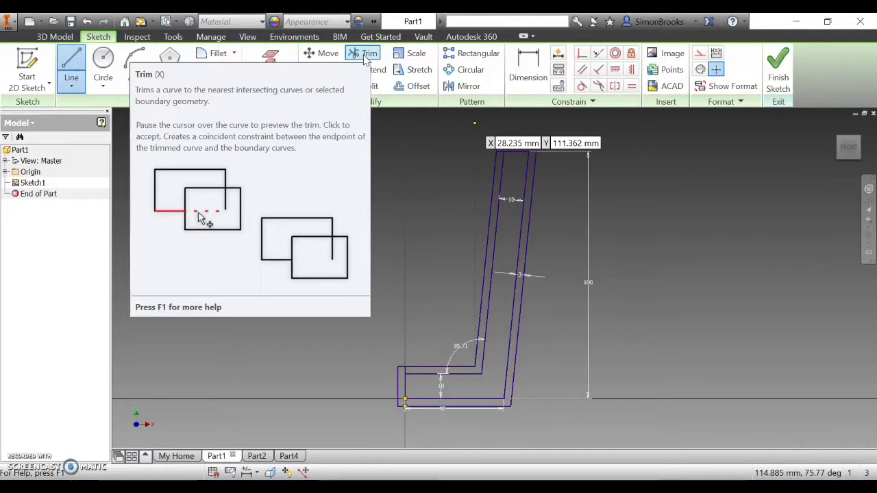
pyautogui.click(368, 55)
pyautogui.scroll(-10, 519, 147)
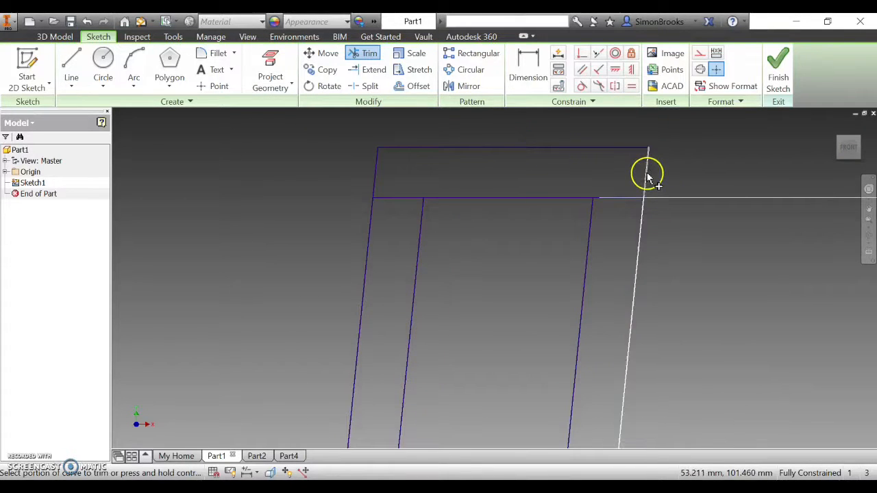
pyautogui.click(646, 175)
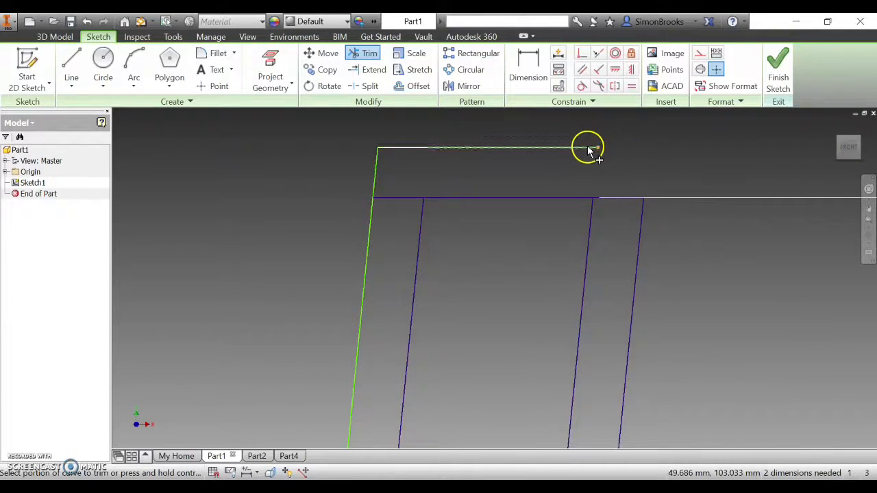
pyautogui.click(414, 147)
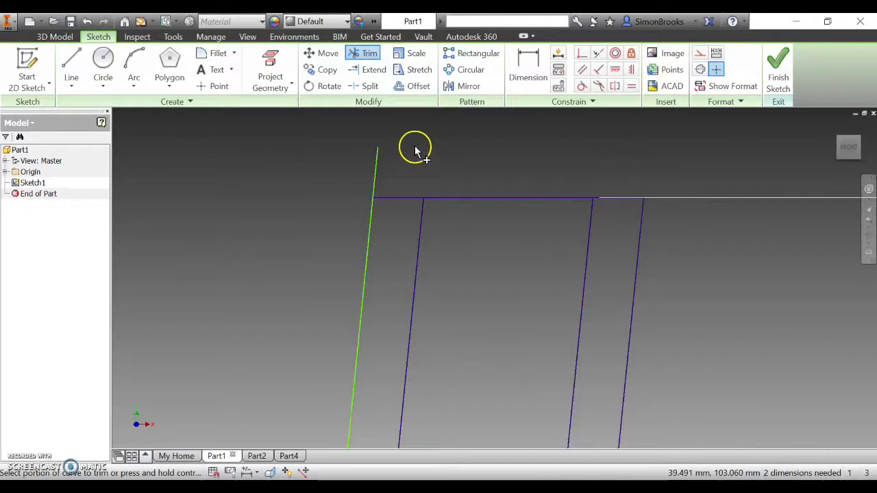
pyautogui.click(377, 168)
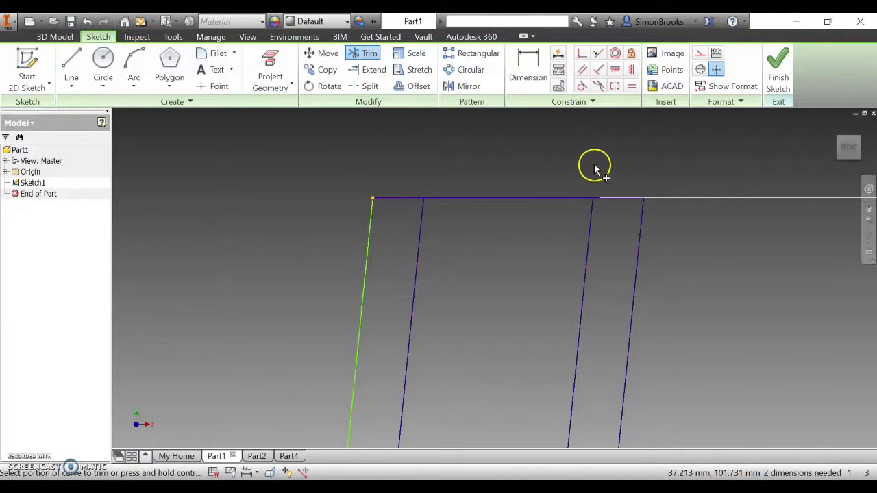
# Step: Trim away the offset outline on the far side of the axis and its bottom line below the base
pyautogui.scroll(-5, 593, 172)
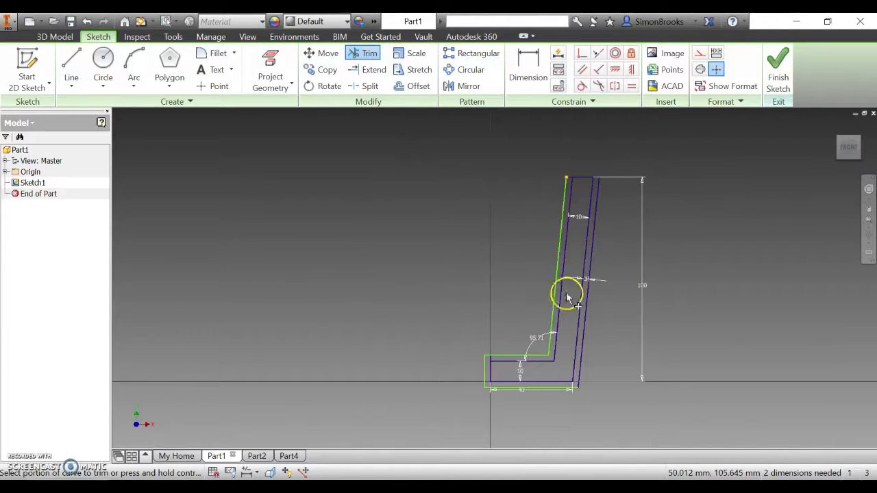
pyautogui.scroll(5, 565, 392)
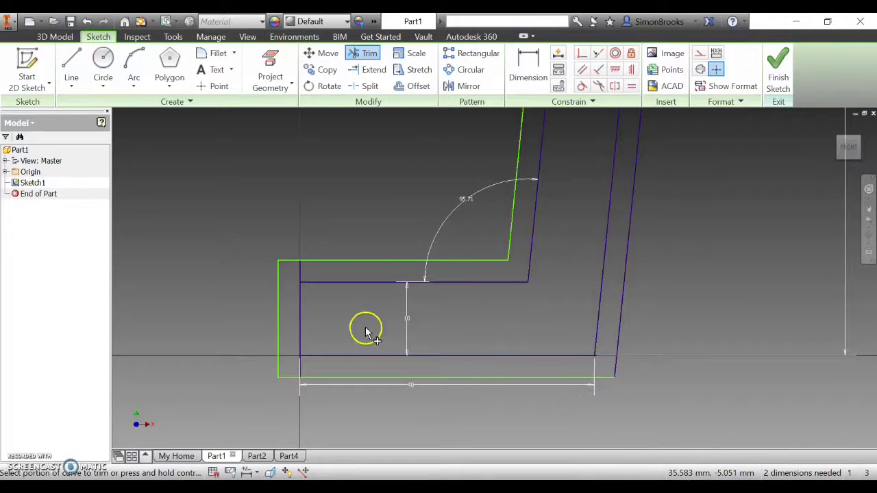
pyautogui.click(287, 266)
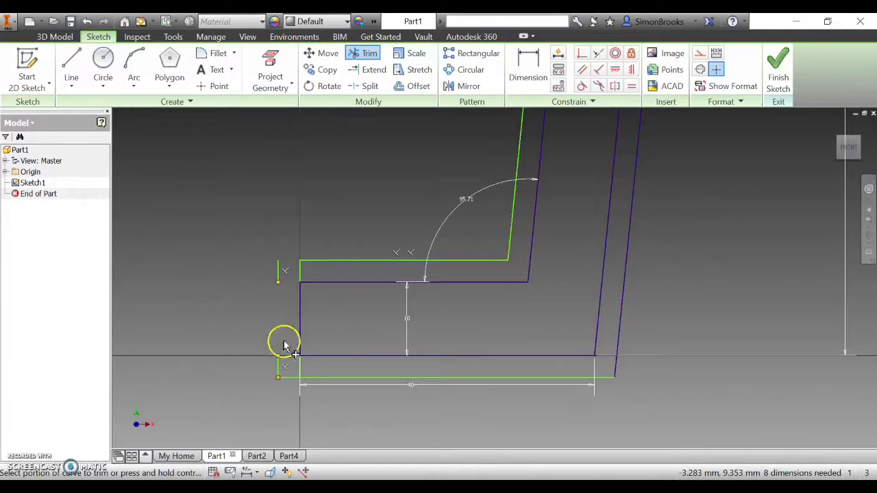
pyautogui.click(278, 270)
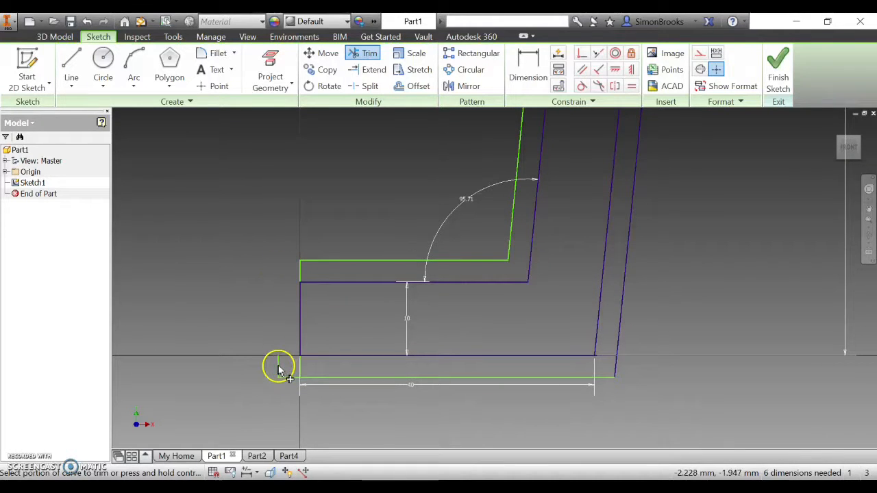
pyautogui.click(312, 378)
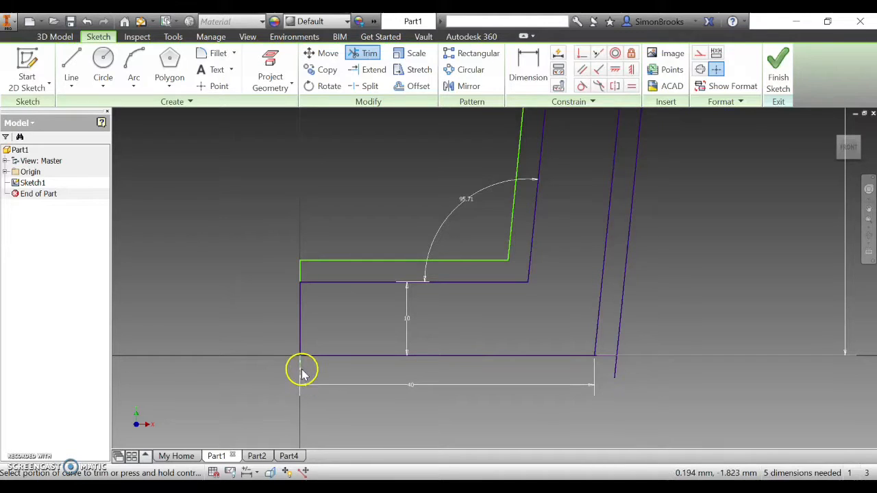
# Step: Delete the 40 mm base dimension, and trim the leftover line ends below the base at the axis and the outer wall
pyautogui.click(302, 374)
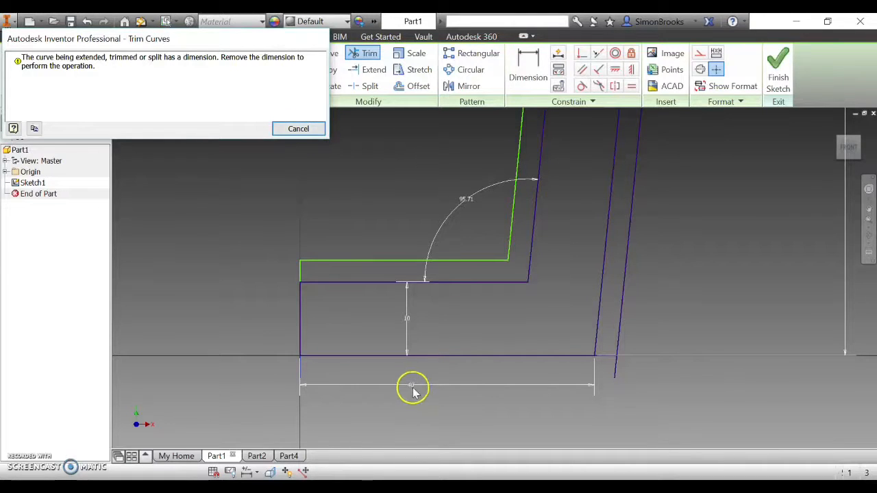
pyautogui.click(299, 129)
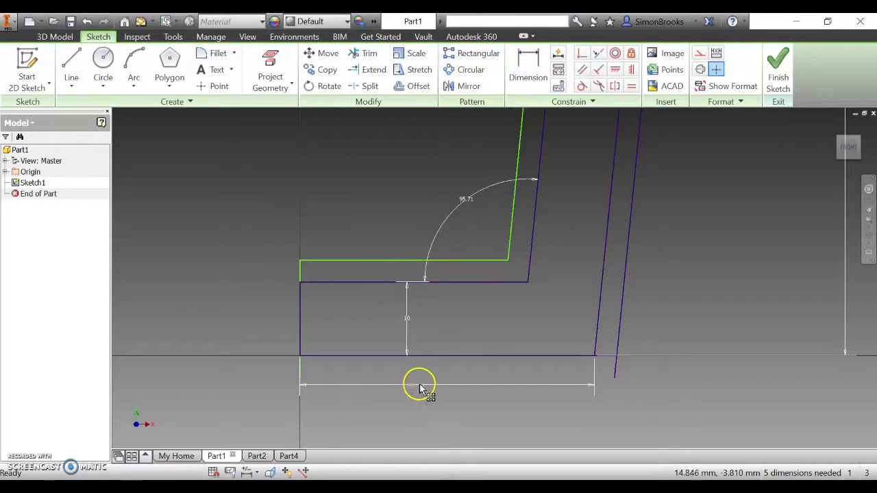
pyautogui.click(419, 386)
pyautogui.press('Delete')
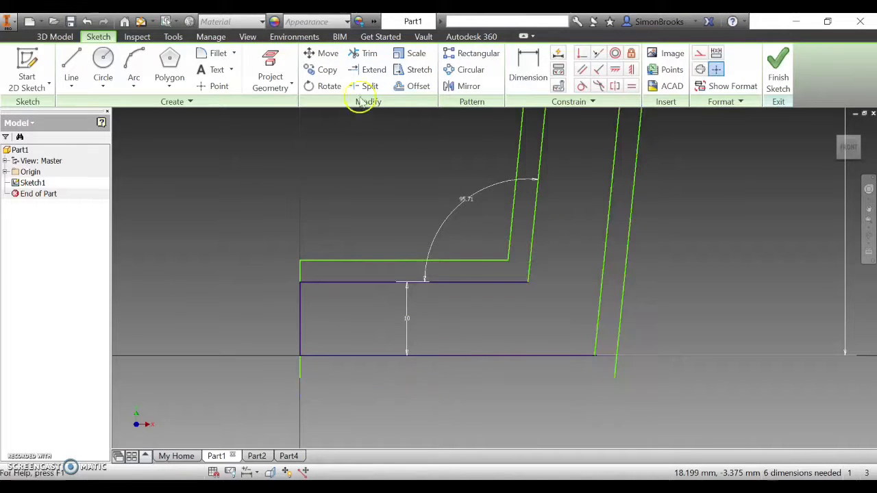
pyautogui.click(363, 53)
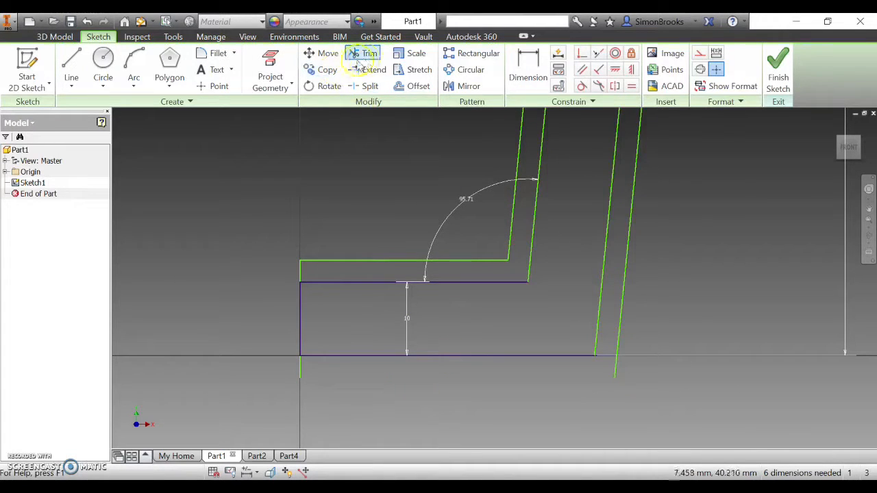
pyautogui.click(302, 375)
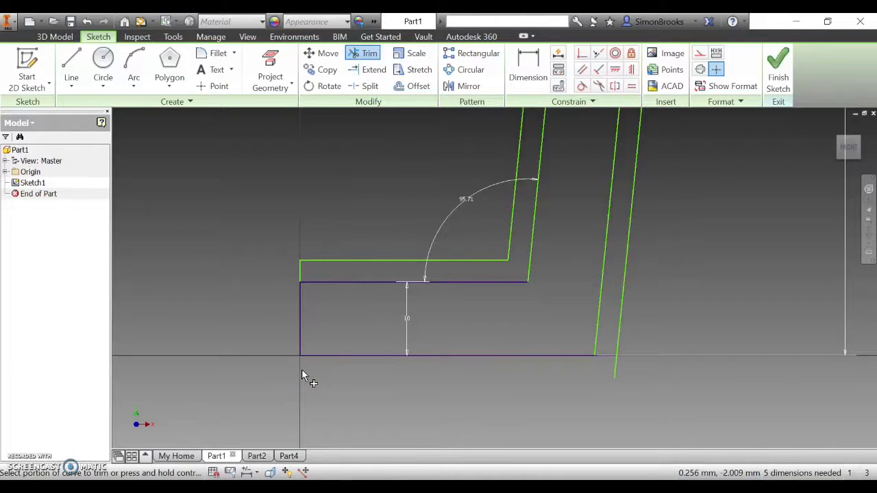
pyautogui.click(614, 370)
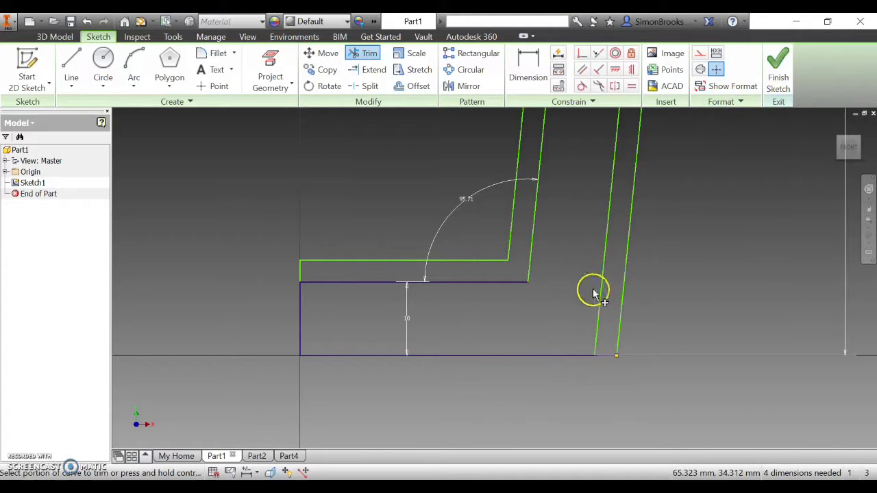
# Step: Try to dimension the gap between the two outer wall lines
pyautogui.click(851, 149)
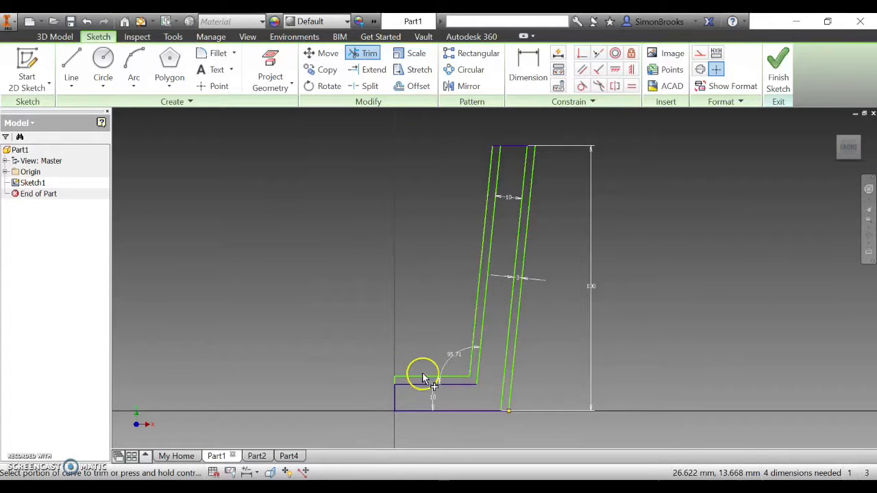
pyautogui.click(527, 69)
pyautogui.scroll(2, 512, 396)
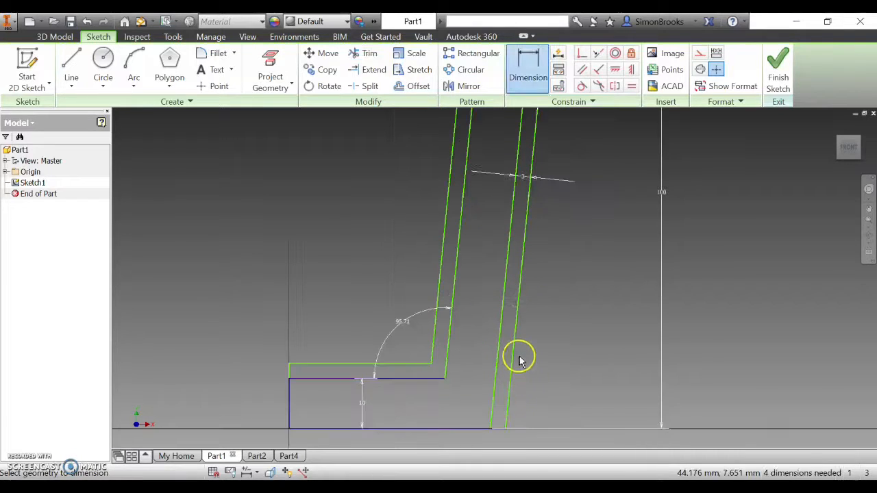
pyautogui.click(516, 328)
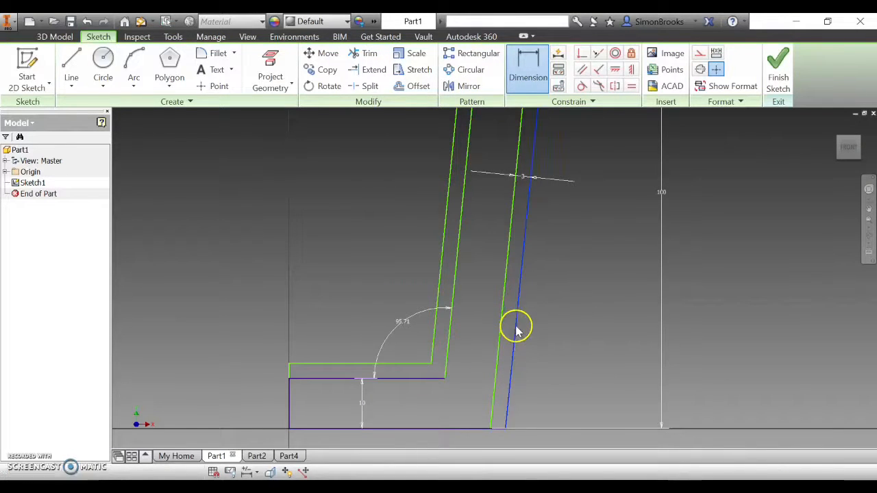
pyautogui.click(504, 327)
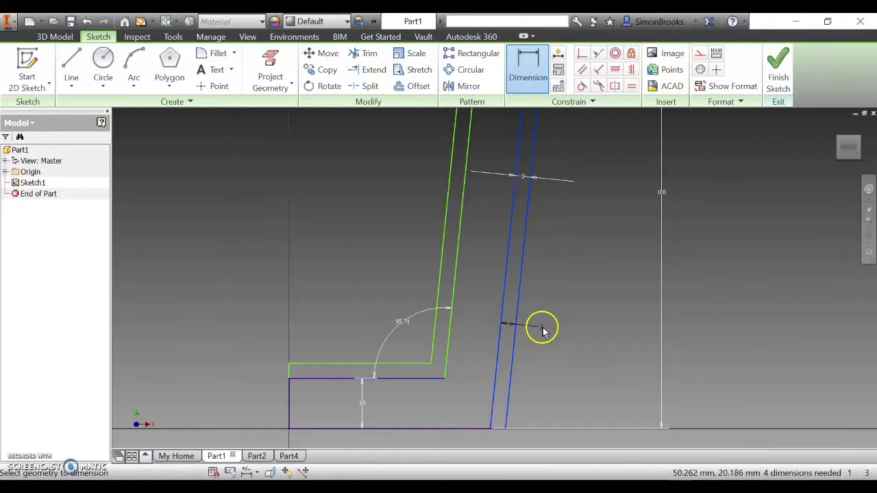
pyautogui.click(539, 331)
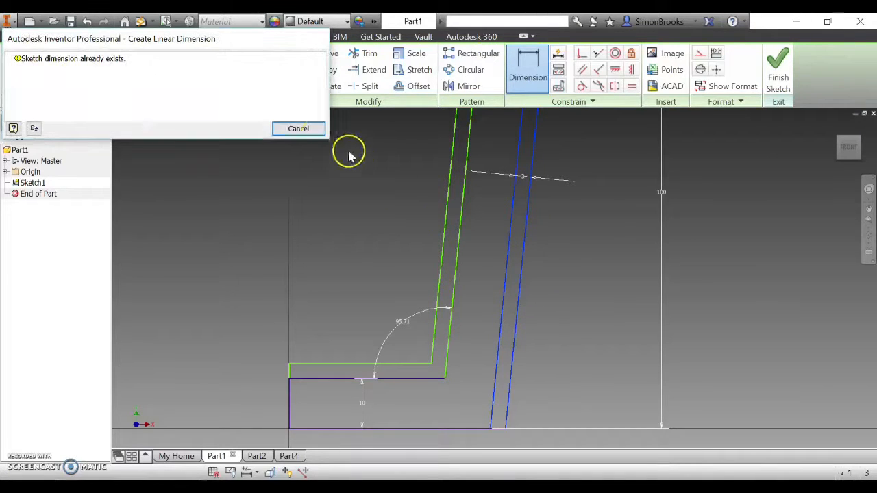
pyautogui.click(308, 130)
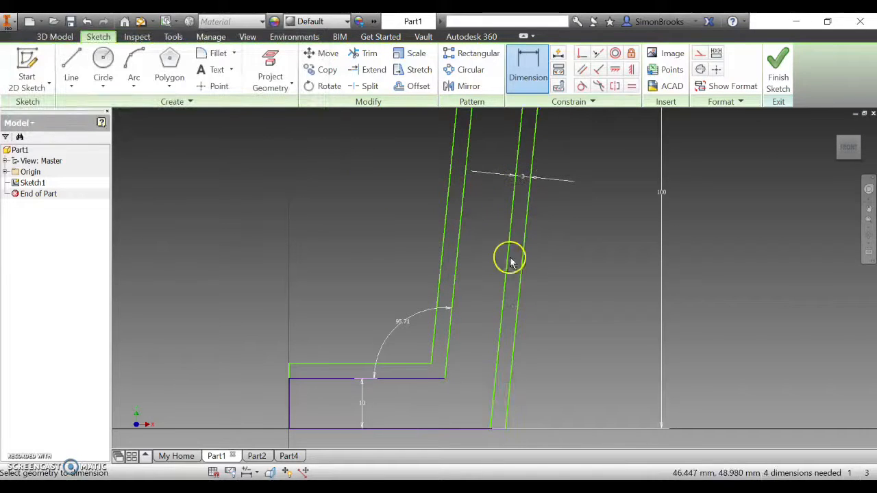
# Step: Dimension the gap between the two inner wall lines and the gap between the two floor lines, 3 mm each
pyautogui.click(455, 274)
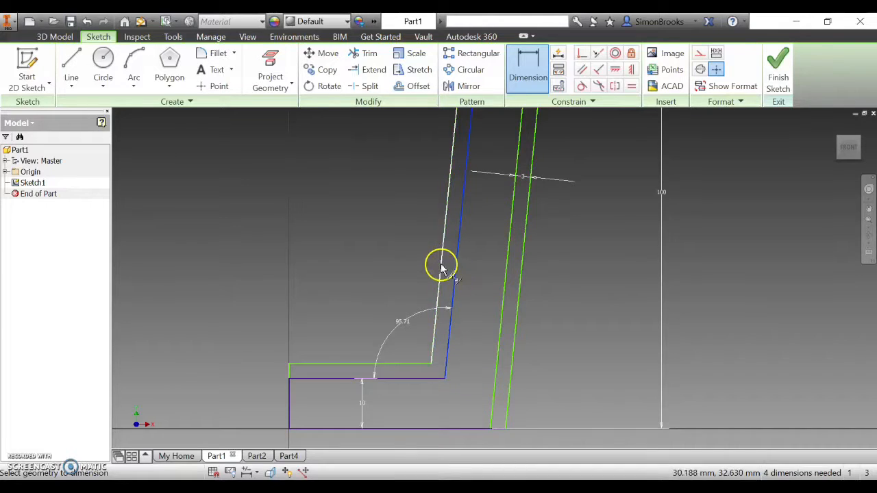
pyautogui.click(449, 262)
pyautogui.click(420, 241)
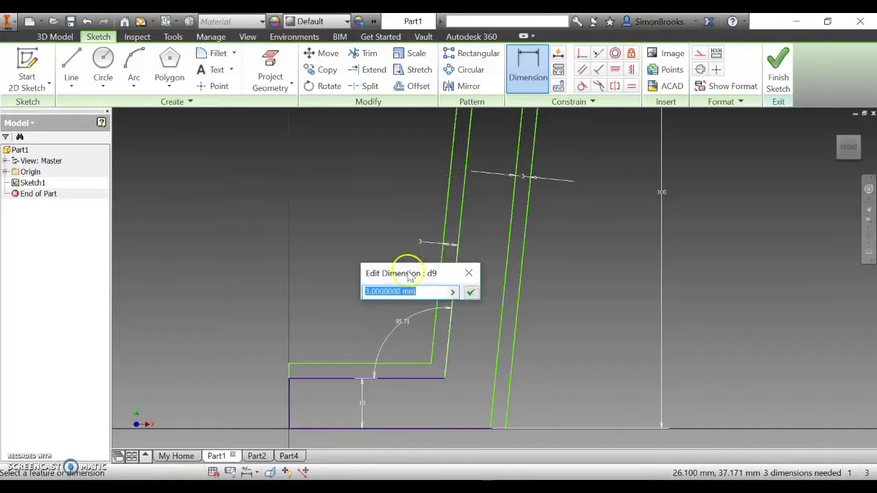
pyautogui.click(470, 293)
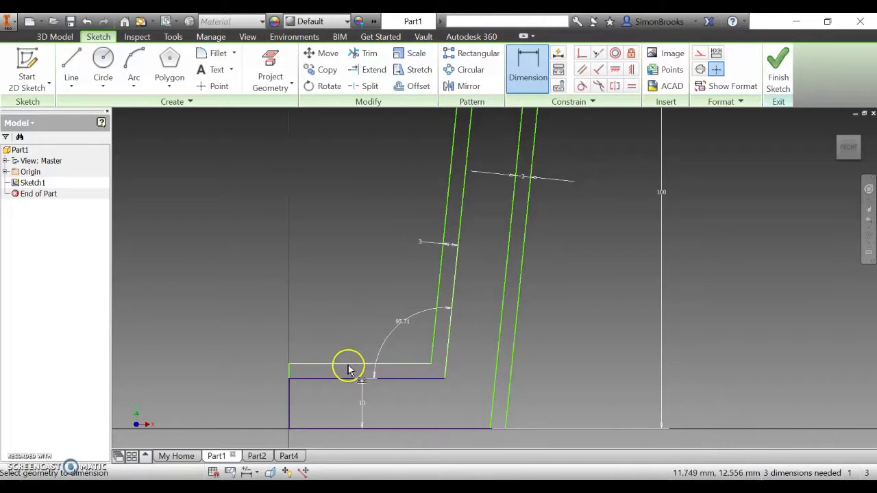
pyautogui.click(348, 379)
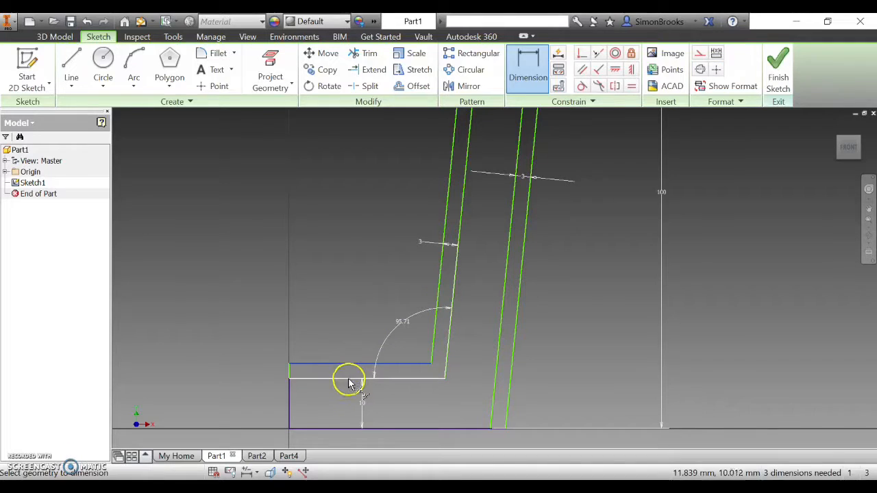
pyautogui.click(270, 370)
pyautogui.click(320, 418)
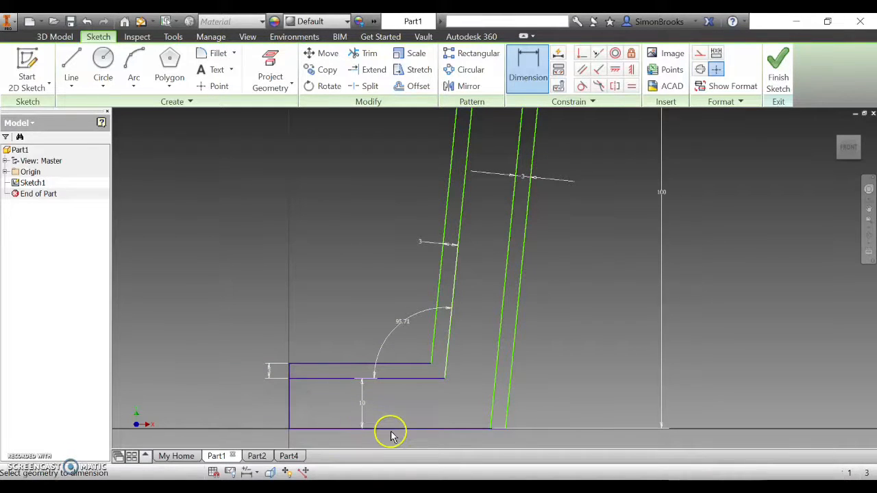
# Step: Dimension the base line from the axis to the original outer wall at 40 mm and finish the sketch
pyautogui.click(391, 432)
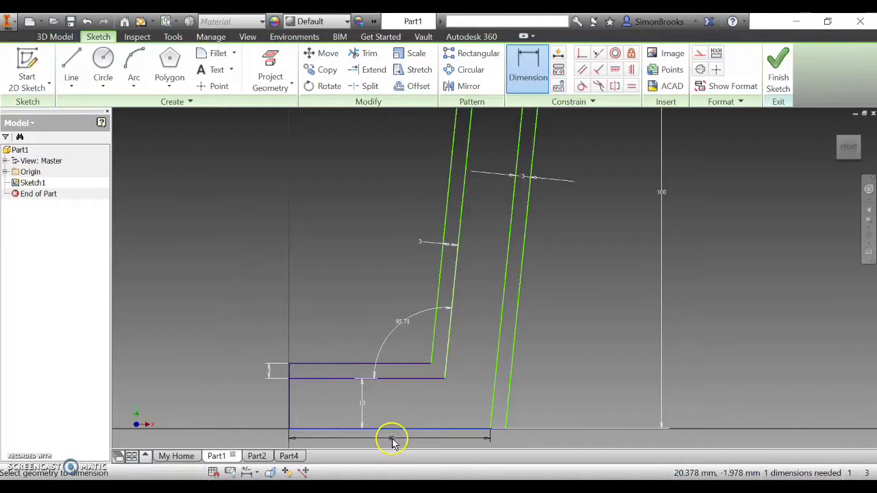
pyautogui.click(392, 442)
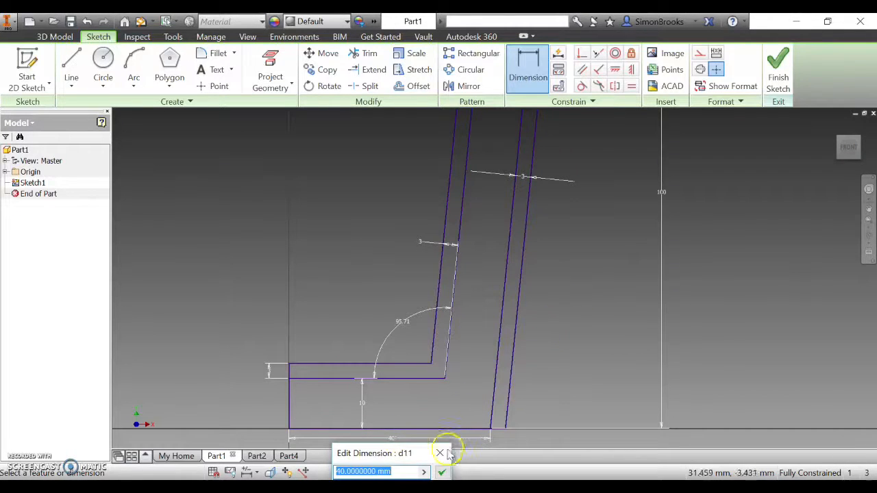
pyautogui.click(443, 473)
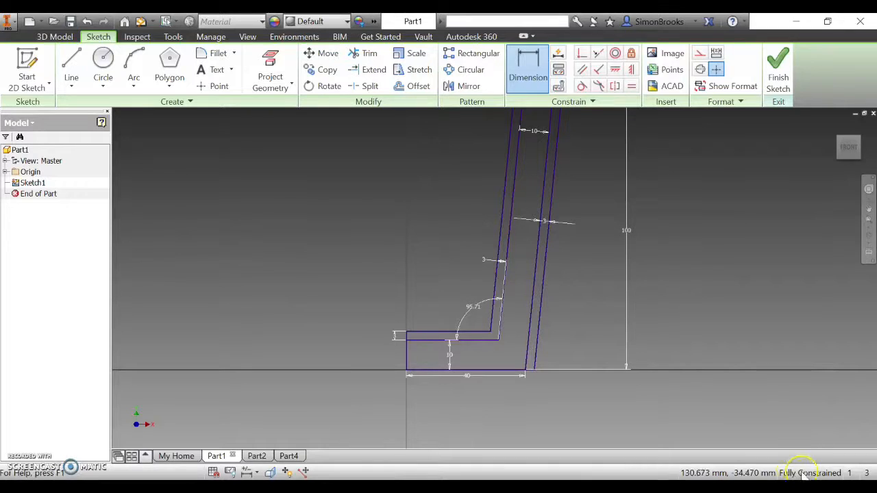
pyautogui.click(849, 147)
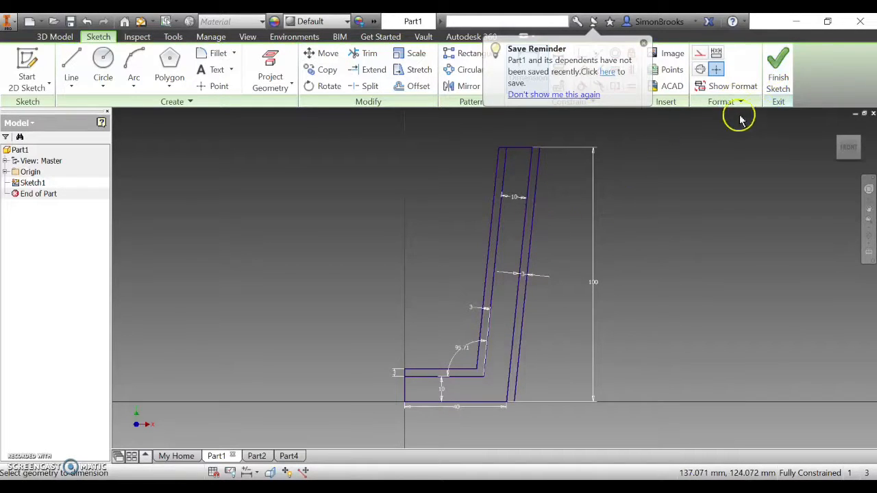
pyautogui.click(780, 69)
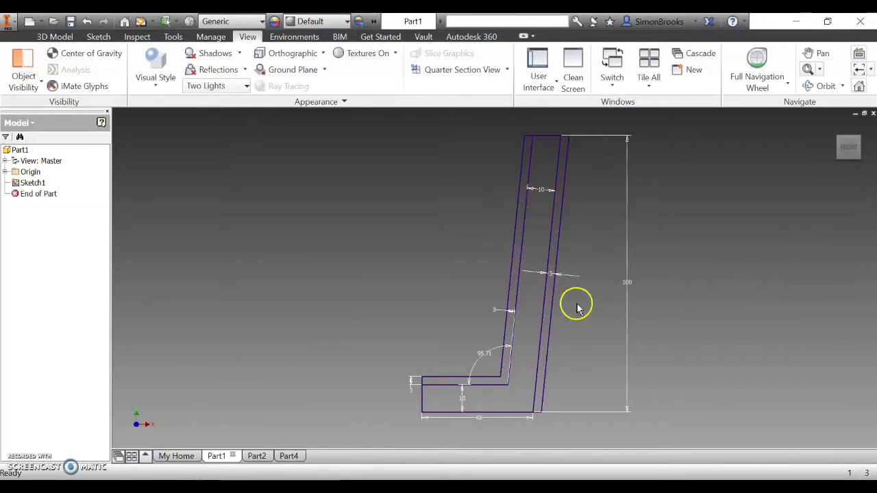
# Step: Set up a solid Revolve of the narrow outer wall strip around the short vertical line on the cup's axis
pyautogui.click(57, 38)
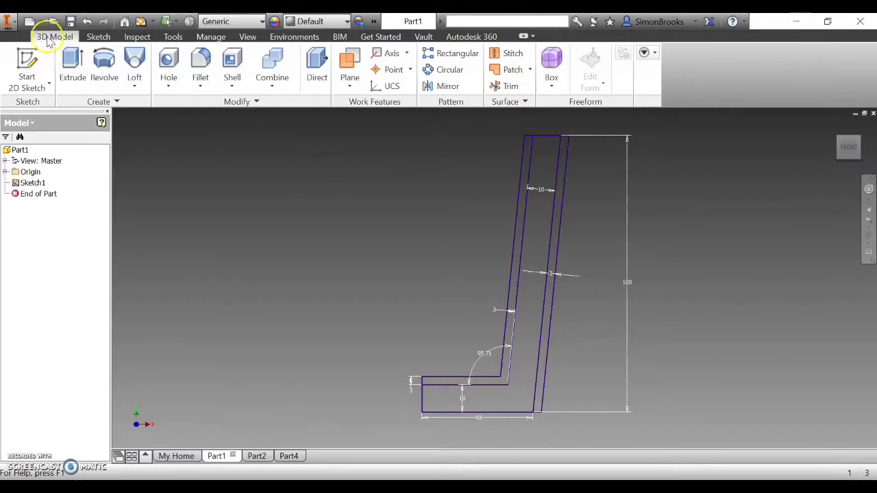
pyautogui.click(106, 62)
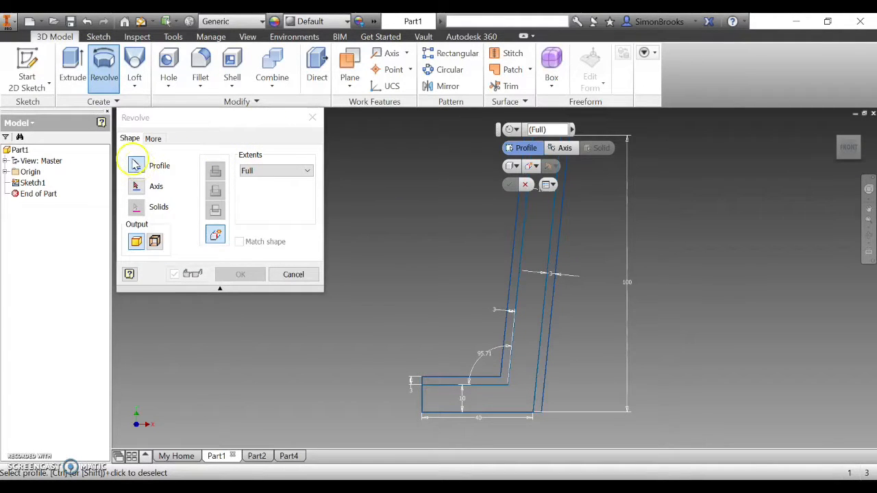
pyautogui.click(557, 261)
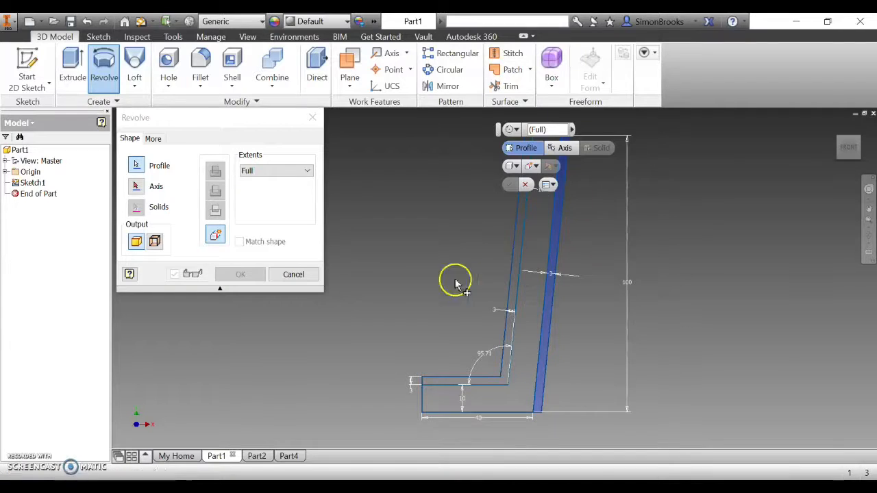
pyautogui.click(137, 187)
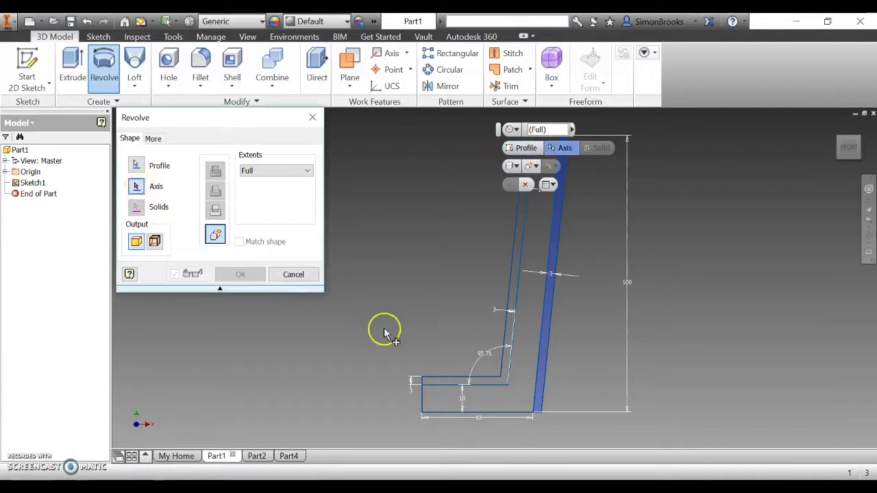
pyautogui.click(421, 395)
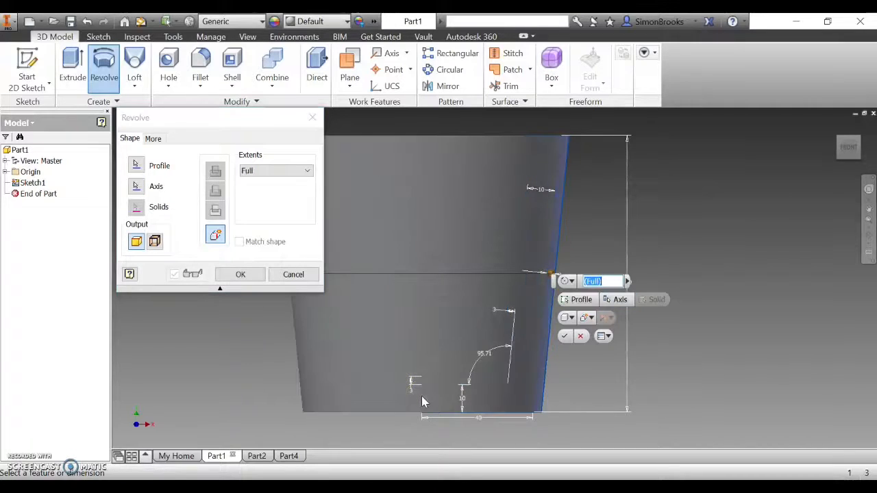
pyautogui.click(552, 273)
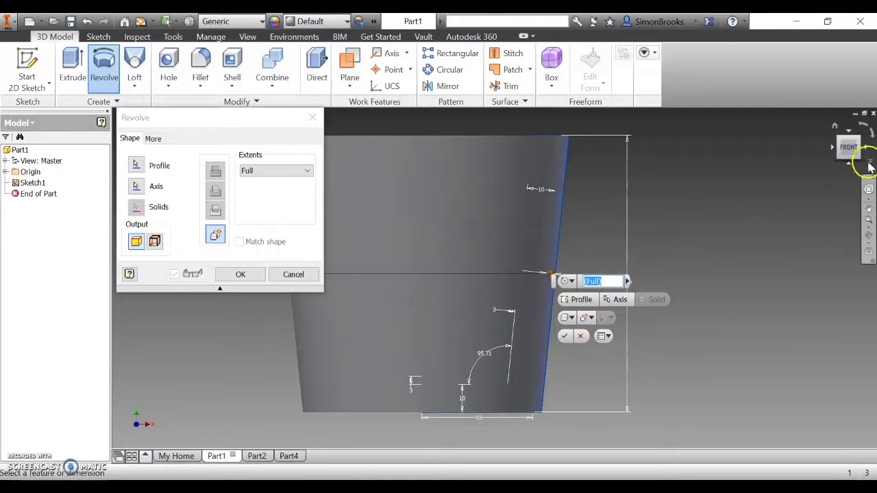
pyautogui.click(862, 143)
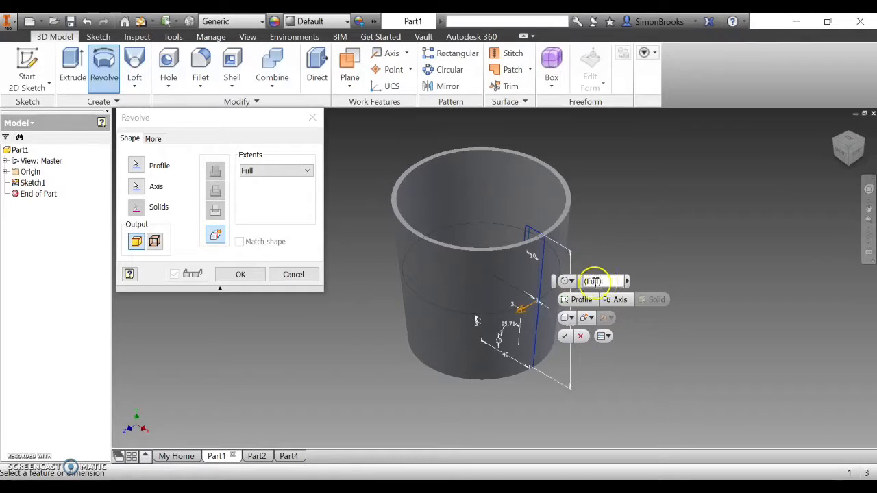
# Step: Change the revolve extents to Angle at 180 deg and create the half-round outer wall
pyautogui.click(308, 172)
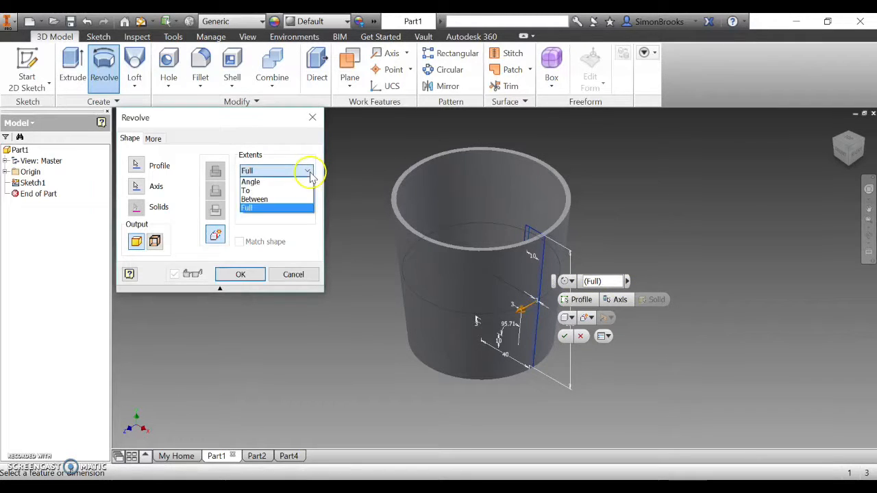
pyautogui.click(260, 182)
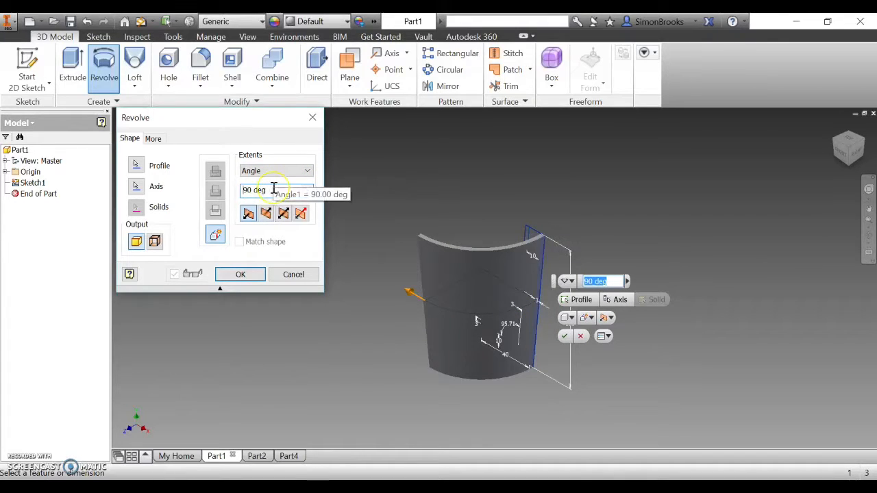
pyautogui.tripleClick(273, 189)
pyautogui.write('18')
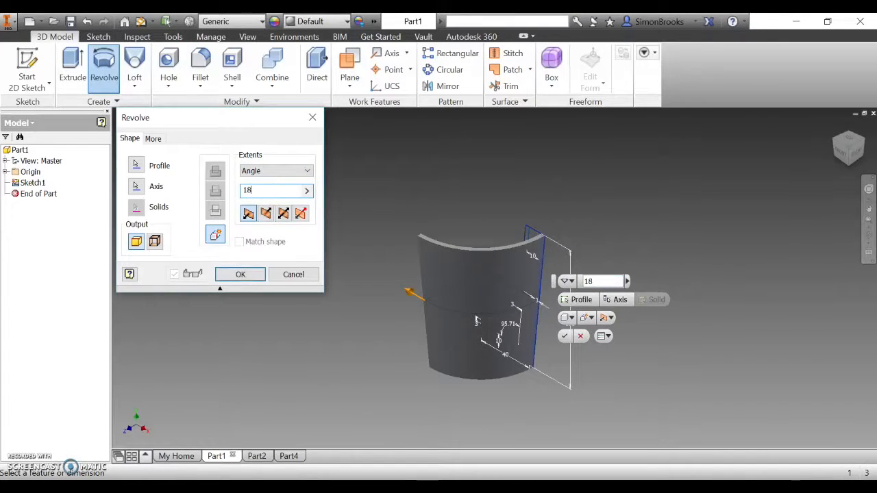
pyautogui.write('0')
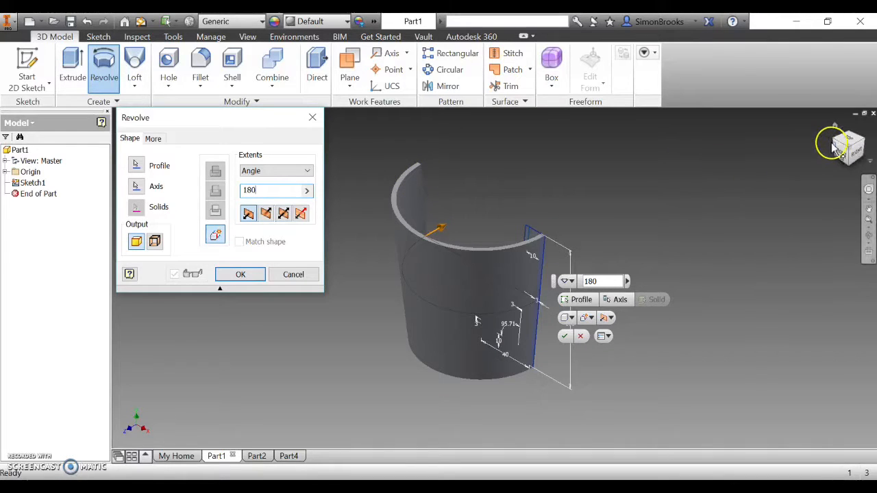
pyautogui.click(241, 275)
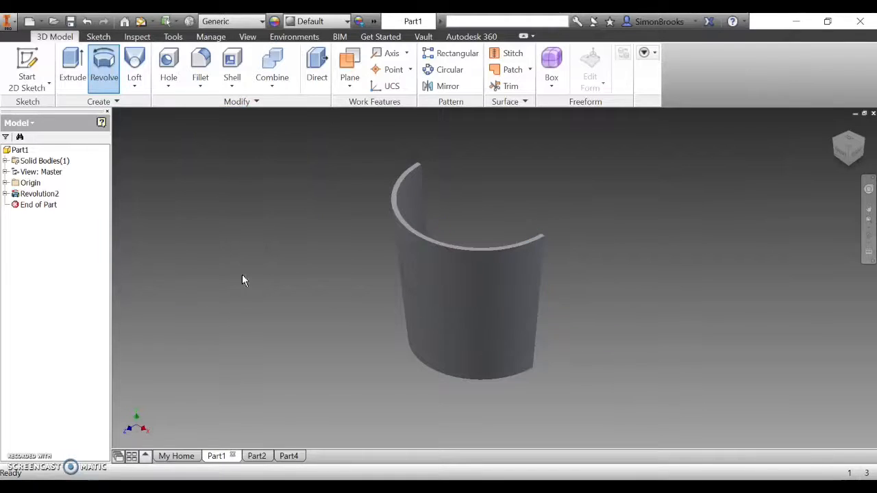
pyautogui.click(864, 144)
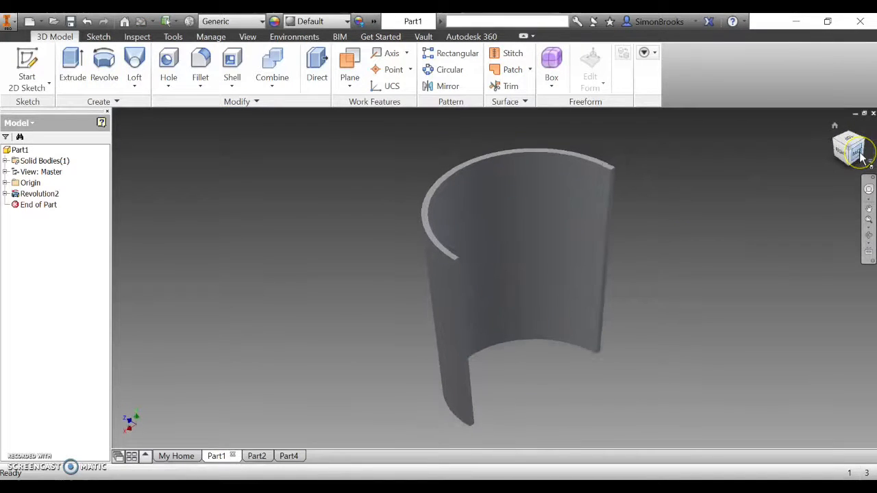